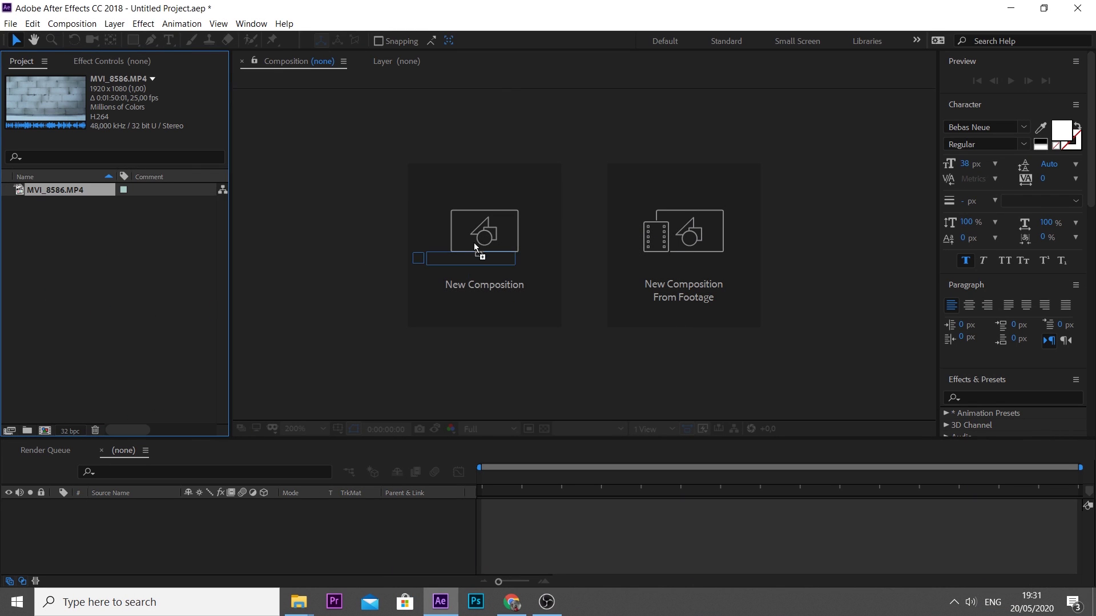
# Step: Create a composition matching the MVI_8586.MP4 footage and set the viewer magnification to Fit
pyautogui.moveTo(474, 247); pyautogui.dragTo(477, 244)
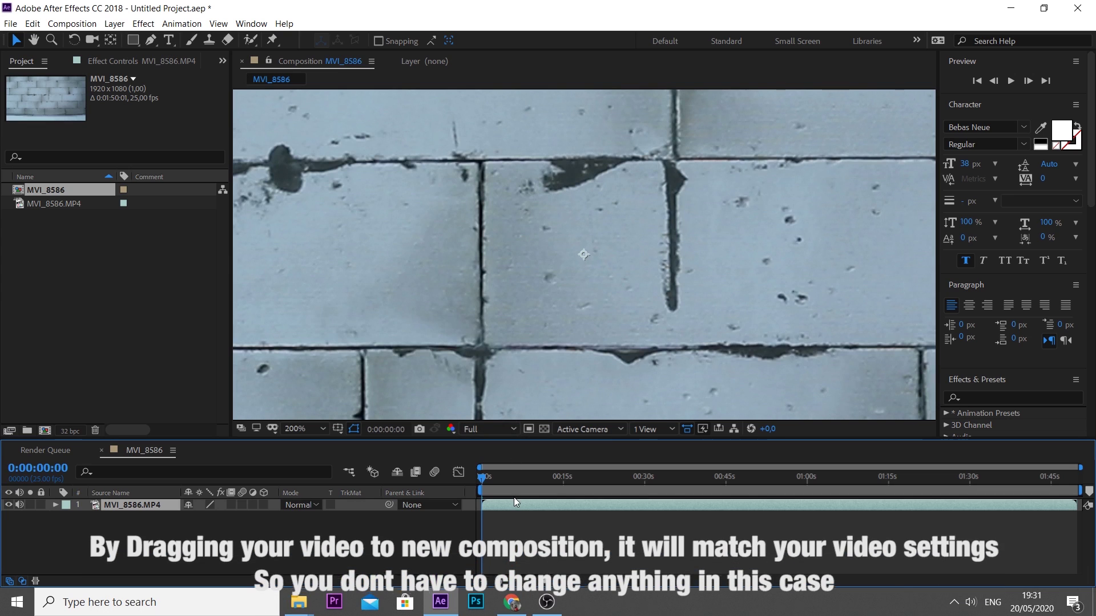
pyautogui.click(294, 429)
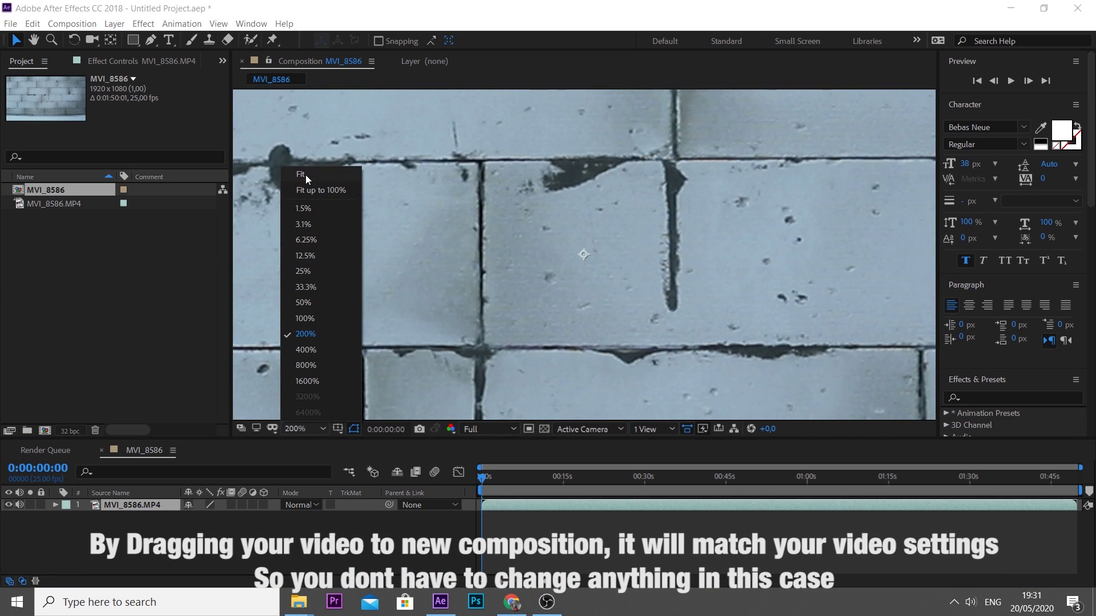
pyautogui.click(300, 174)
# Step: Split the clip at the playhead, keeping roughly a 16-second section at the start
pyautogui.moveTo(513, 478); pyautogui.dragTo(402, 483)
pyautogui.hotkey('ctrl', 'shift', 'd')
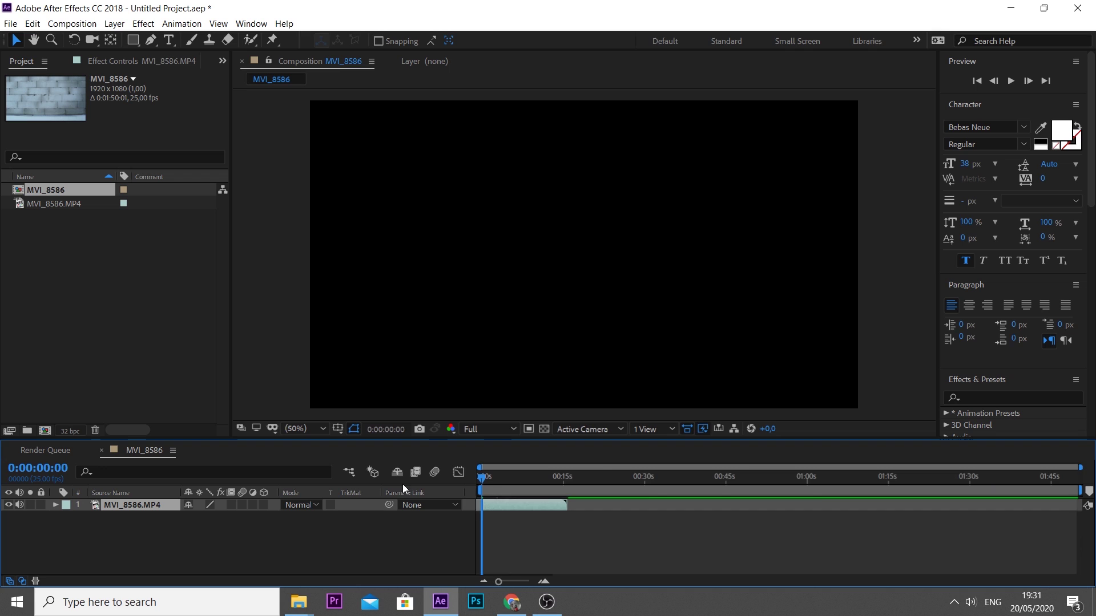
pyautogui.scroll(3, 500, 506)
pyautogui.moveTo(542, 480); pyautogui.dragTo(779, 481)
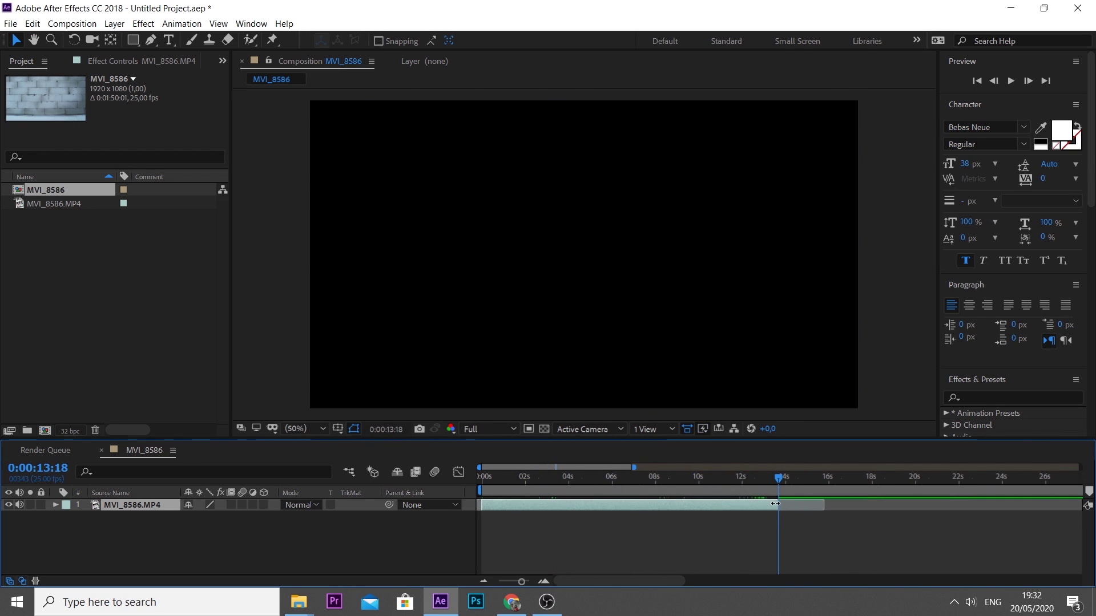
# Step: At 0:00:12:17, search Effects & Presets for Lockdown and apply it to the MVI_8586.MP4 layer
pyautogui.scroll(5, 601, 491)
pyautogui.click(599, 477)
pyautogui.click(1007, 398)
pyautogui.write('lok')
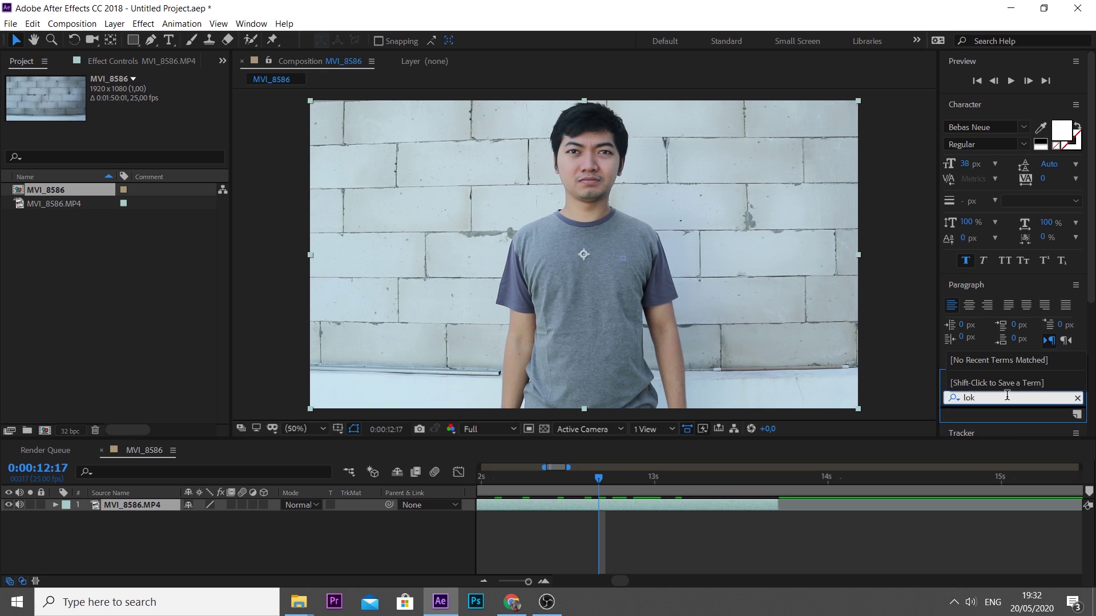
pyautogui.press('BackSpace')
pyautogui.write('ckdown')
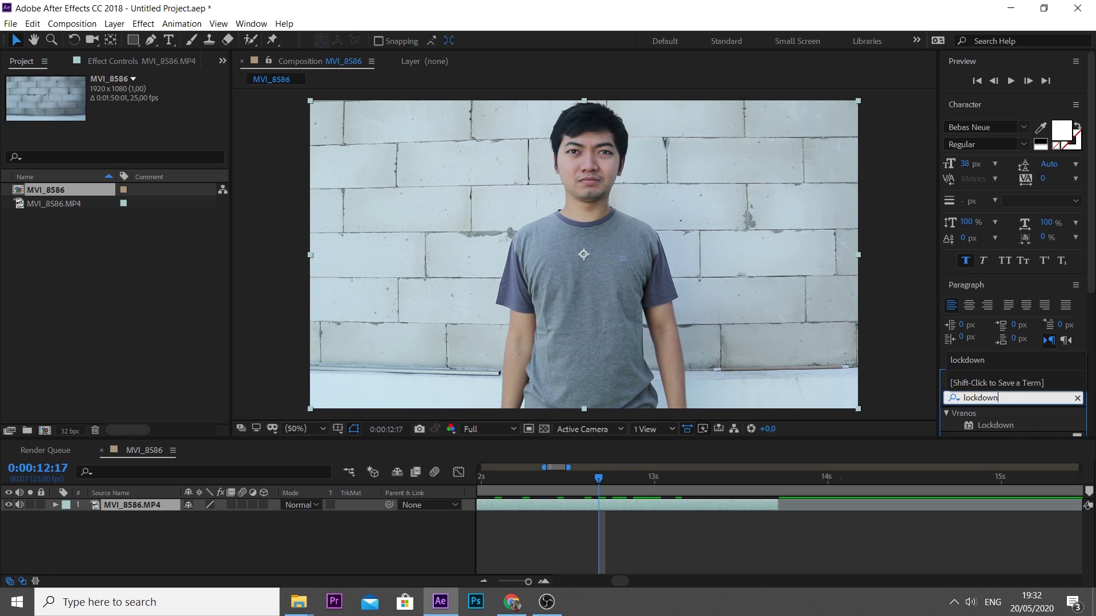
pyautogui.moveTo(996, 425); pyautogui.dragTo(152, 505)
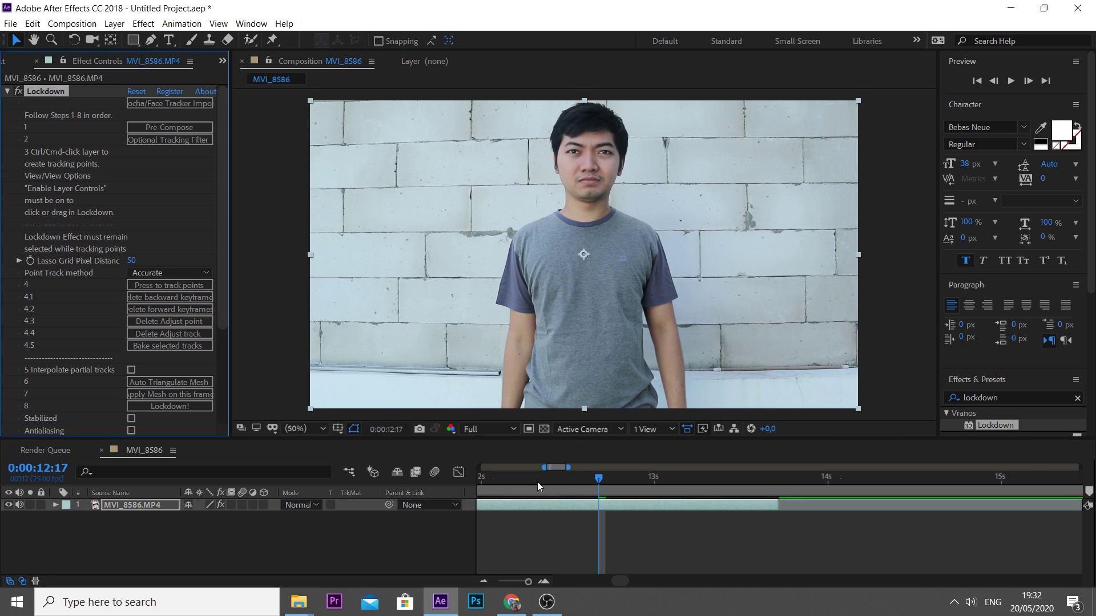
# Step: Review the clip's motion, then pre-compose the layer into Pre-composed - MVI_8586.MP4
pyautogui.moveTo(536, 482); pyautogui.dragTo(478, 557)
pyautogui.moveTo(528, 581); pyautogui.dragTo(438, 579)
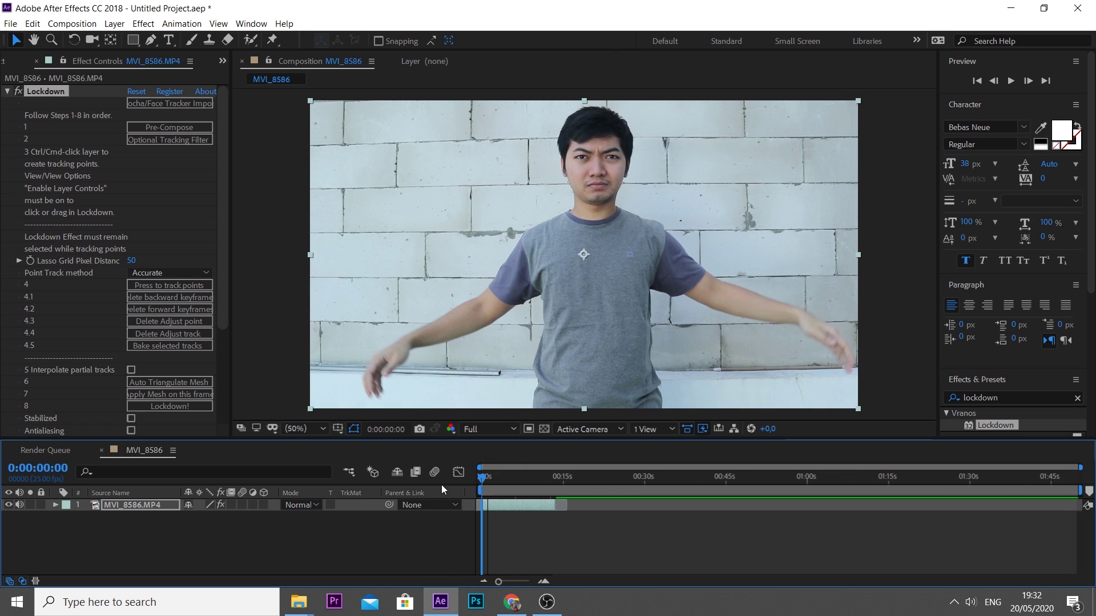
pyautogui.click(479, 485)
pyautogui.click(159, 126)
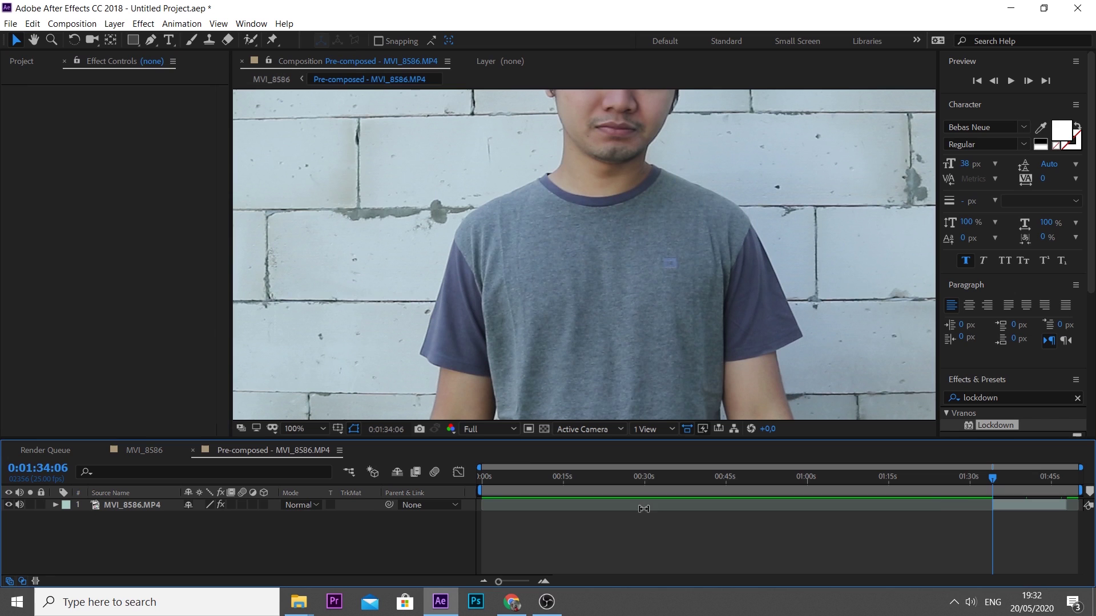
pyautogui.press('=')
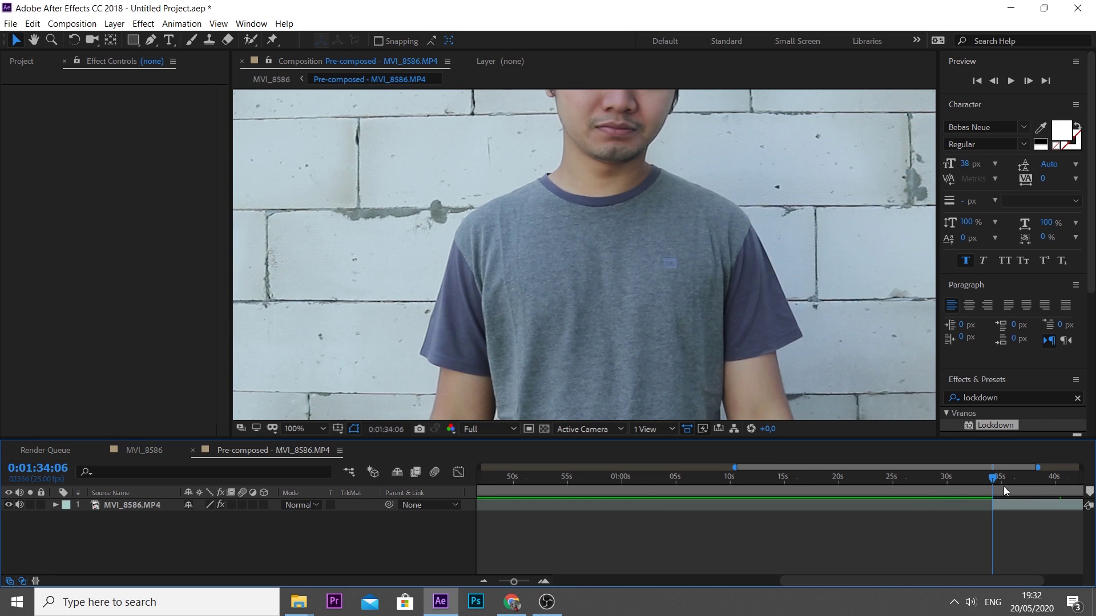
# Step: At 0:01:35:19, fit the viewer and add Lockdown's tracking filters: Fast Box Blur, Invert, CC Composite, Levels
pyautogui.click(1008, 485)
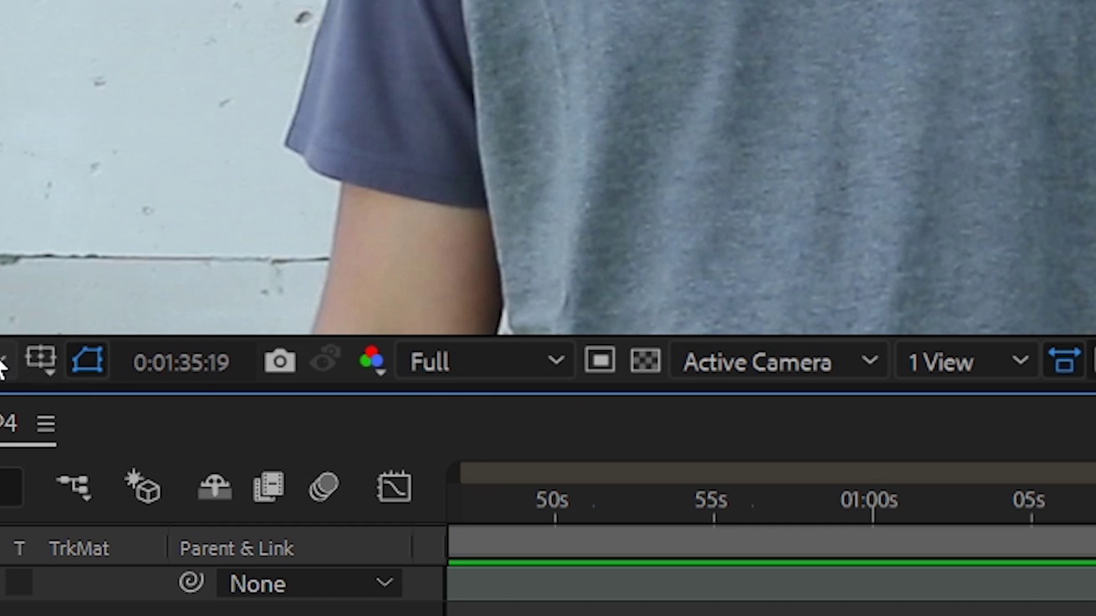
pyautogui.click(311, 428)
pyautogui.click(297, 174)
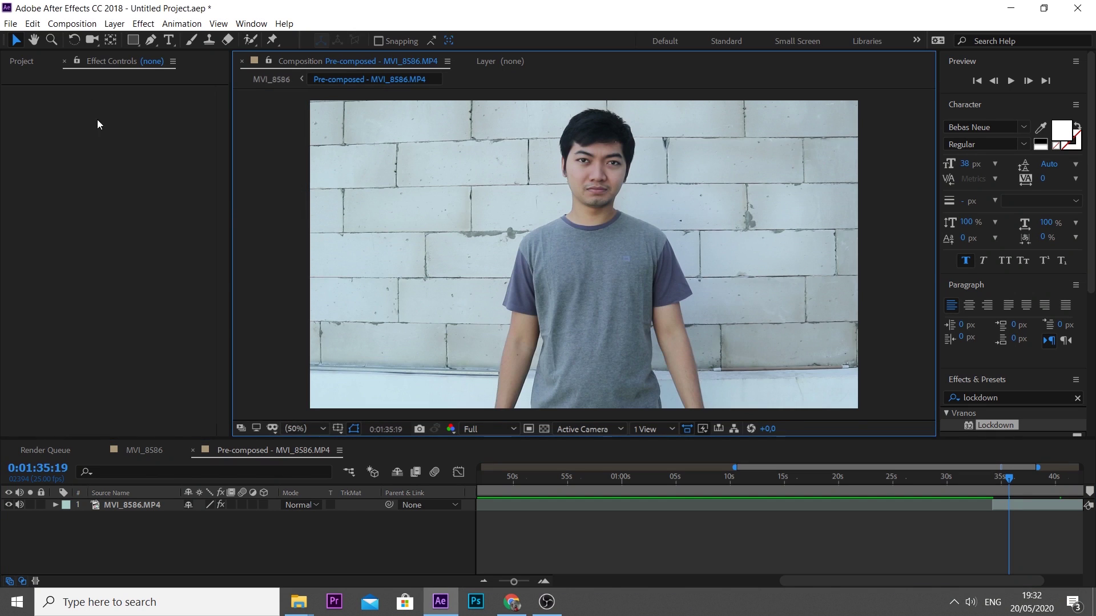
pyautogui.click(174, 505)
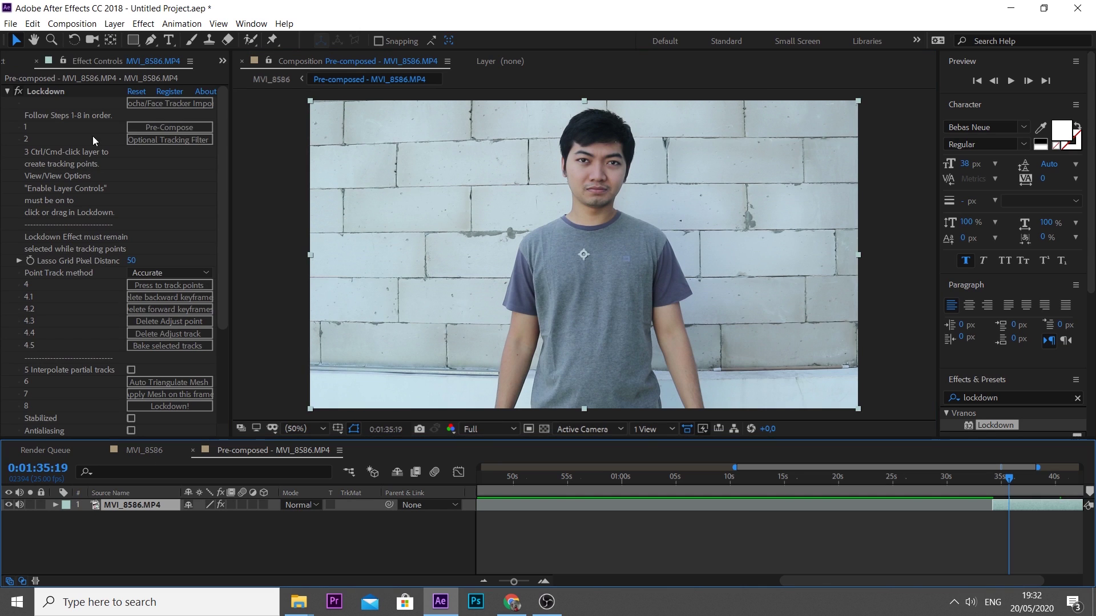
pyautogui.click(184, 138)
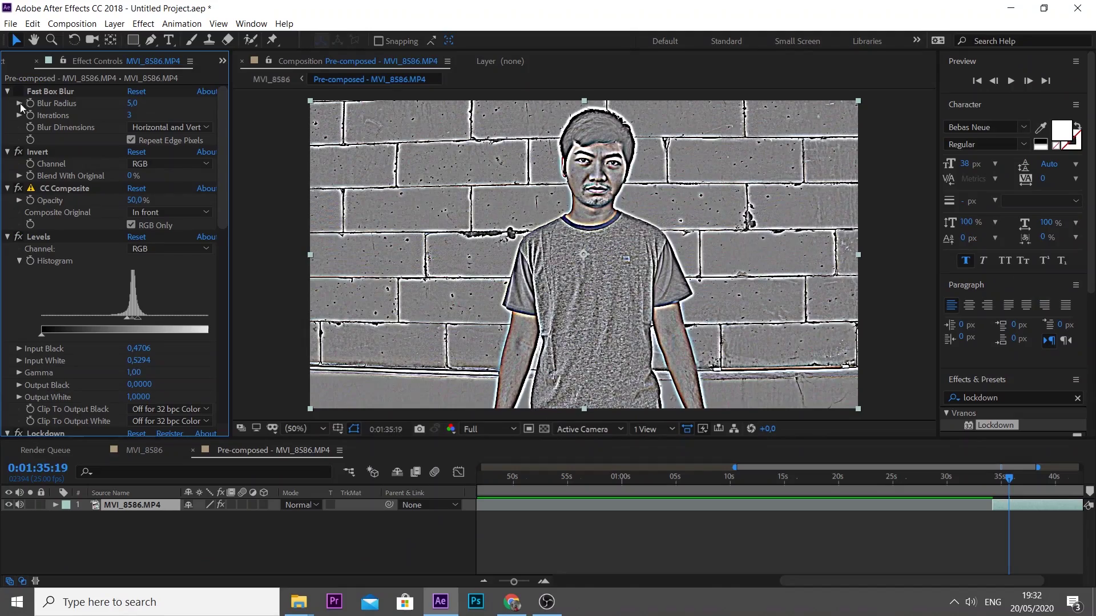
# Step: Turn off Invert and lasso the T-shirt front in Lockdown to create a grid of tracking points
pyautogui.click(18, 152)
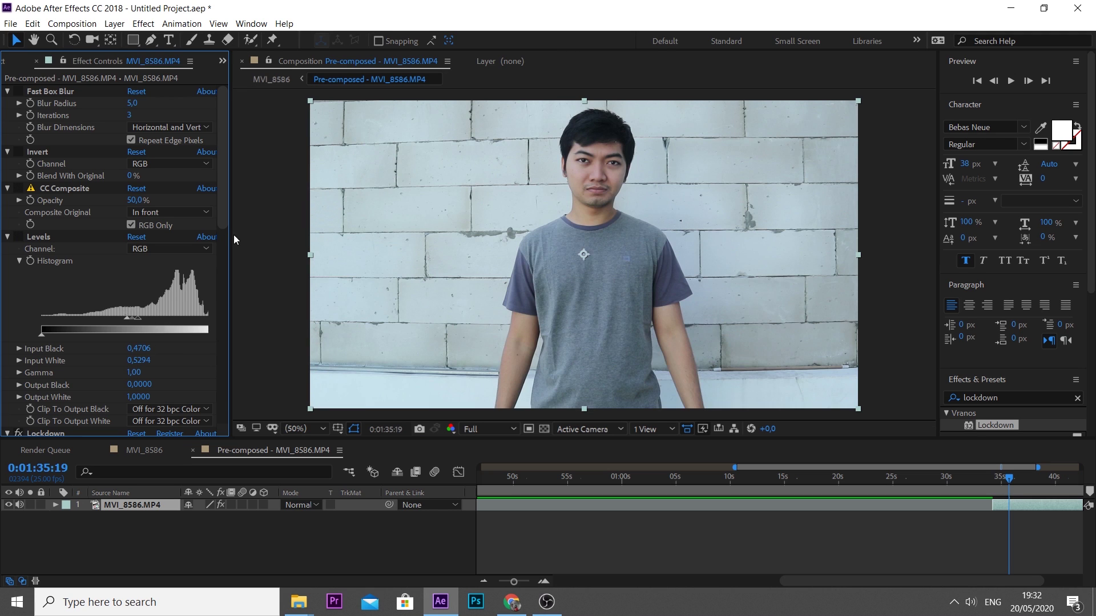
pyautogui.moveTo(227, 221); pyautogui.dragTo(226, 289)
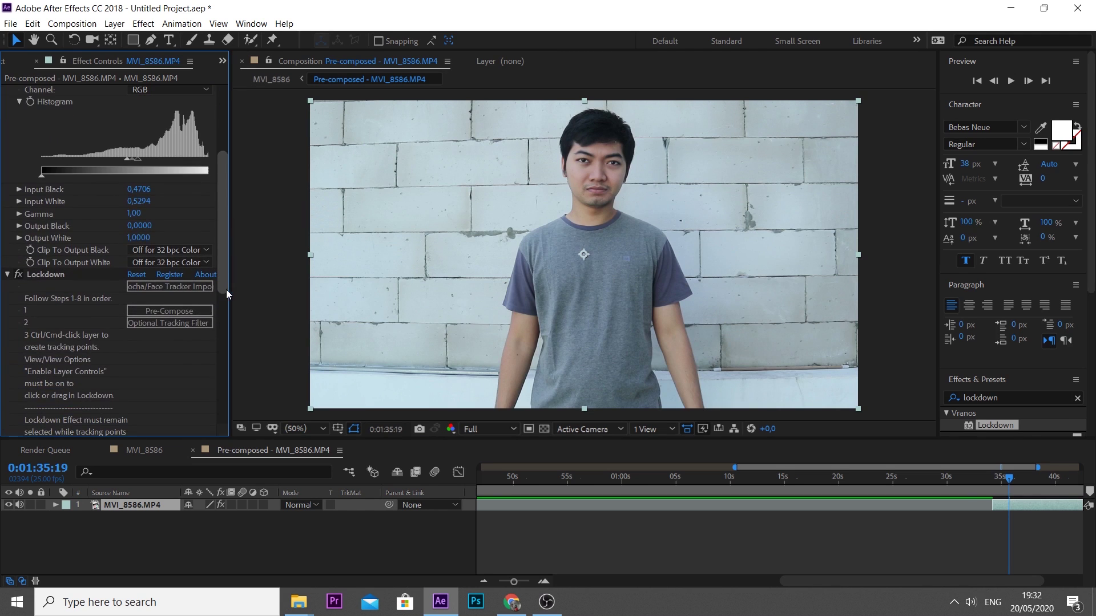
pyautogui.click(42, 275)
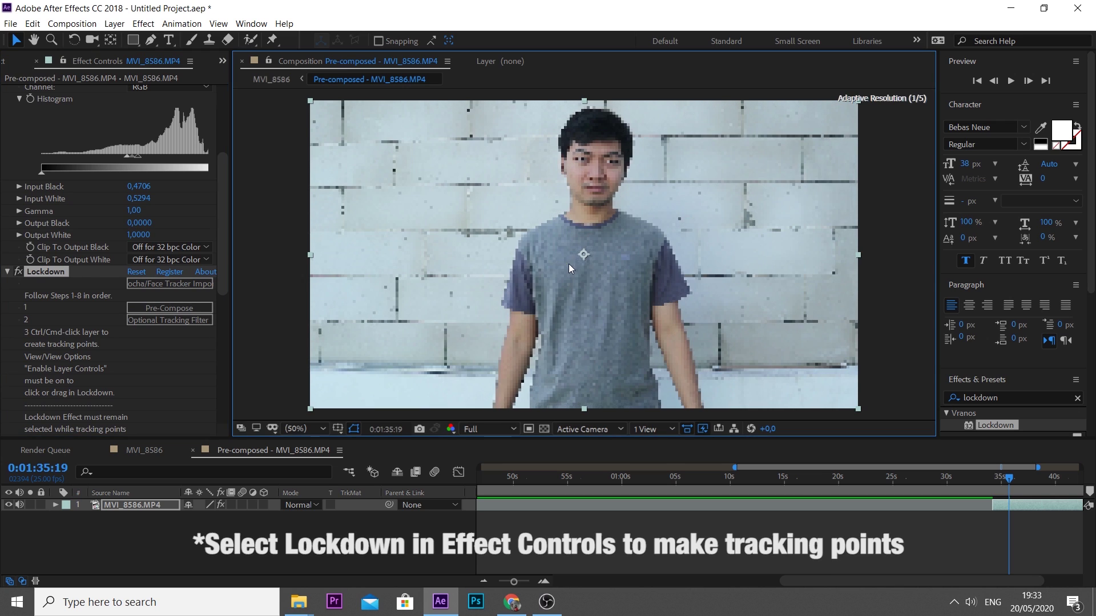
pyautogui.moveTo(590, 263)
pyautogui.mouseDown()
pyautogui.moveTo(643, 271)
pyautogui.moveTo(641, 380)
pyautogui.moveTo(618, 396)
pyautogui.moveTo(547, 392)
pyautogui.mouseUp()
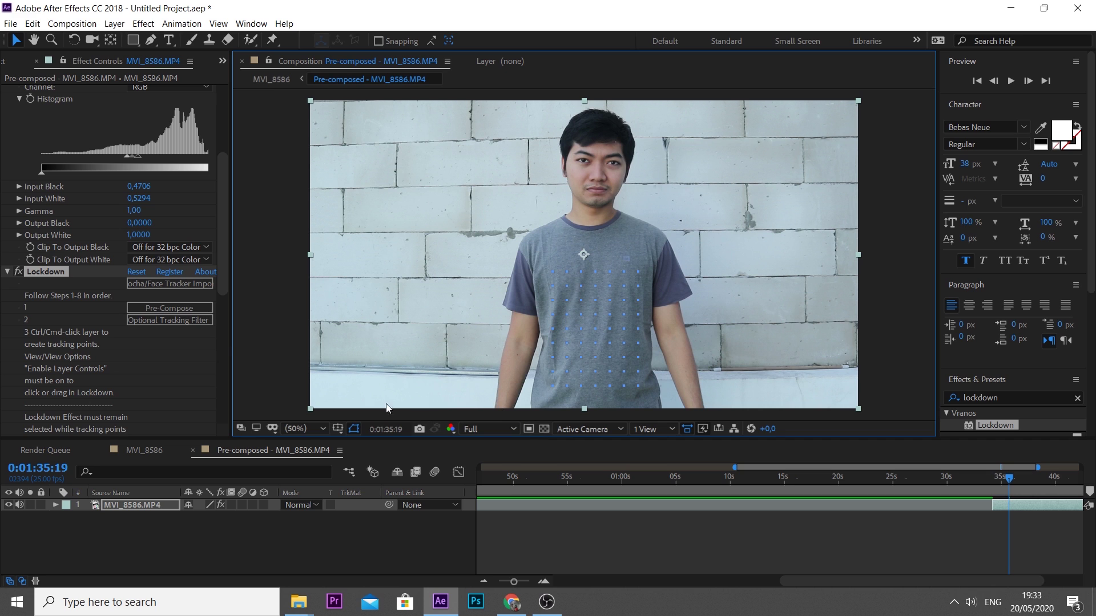
pyautogui.moveTo(223, 295); pyautogui.dragTo(20, 99)
pyautogui.moveTo(220, 218); pyautogui.dragTo(221, 307)
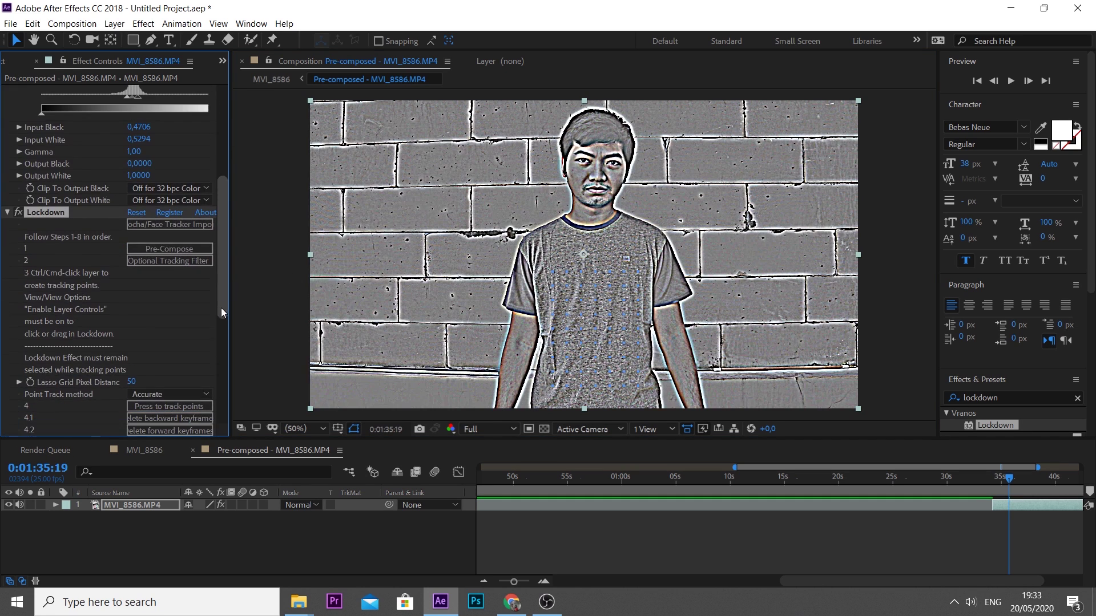
pyautogui.moveTo(219, 247); pyautogui.dragTo(225, 301)
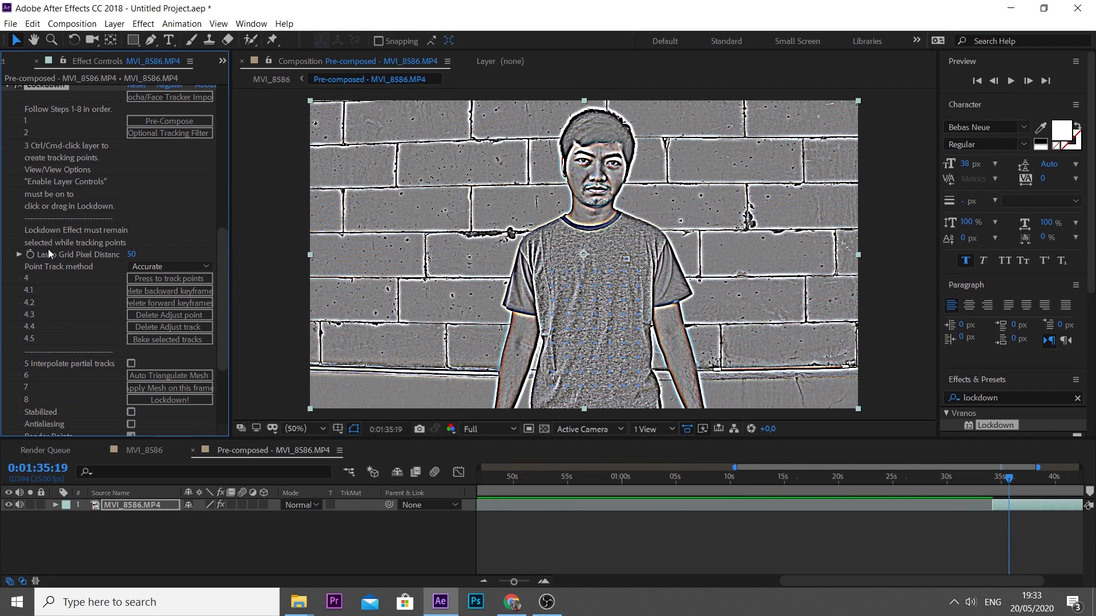
# Step: Track the T-shirt points through all 343 frames, dismissing the warning dialog
pyautogui.click(190, 279)
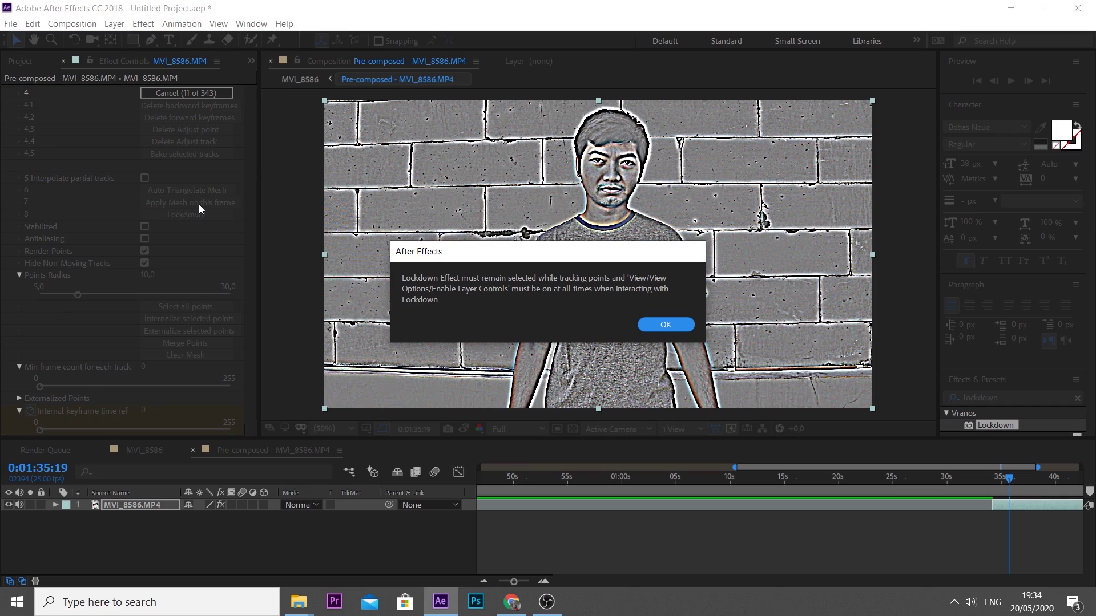
pyautogui.click(658, 323)
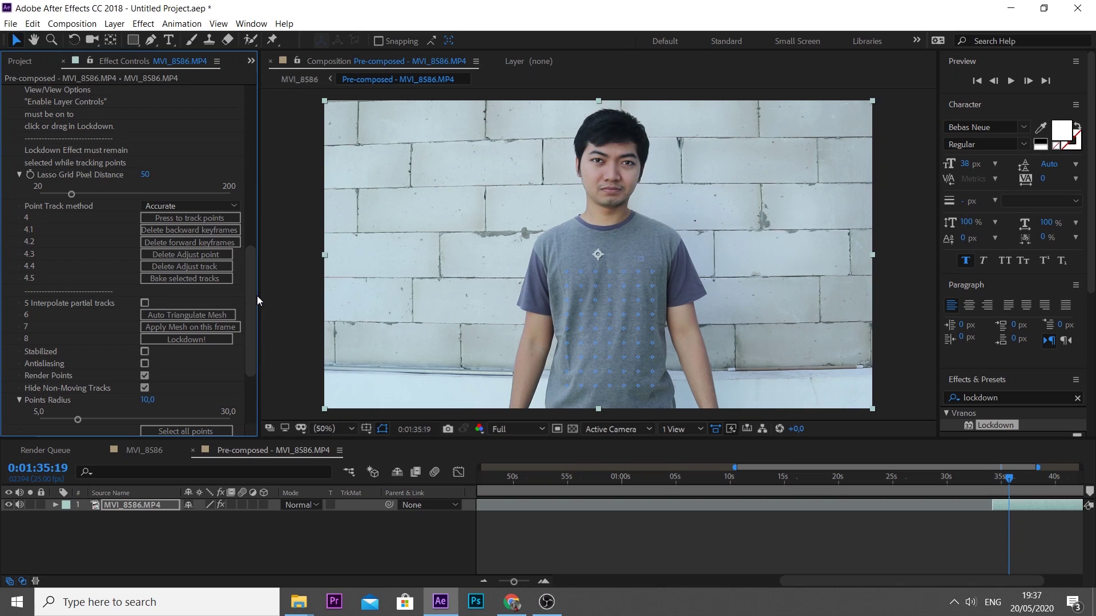
# Step: Interpolate partial tracks, auto-triangulate and apply the mesh, then preview the stabilized shirt patch
pyautogui.click(144, 302)
pyautogui.click(216, 315)
pyautogui.click(211, 327)
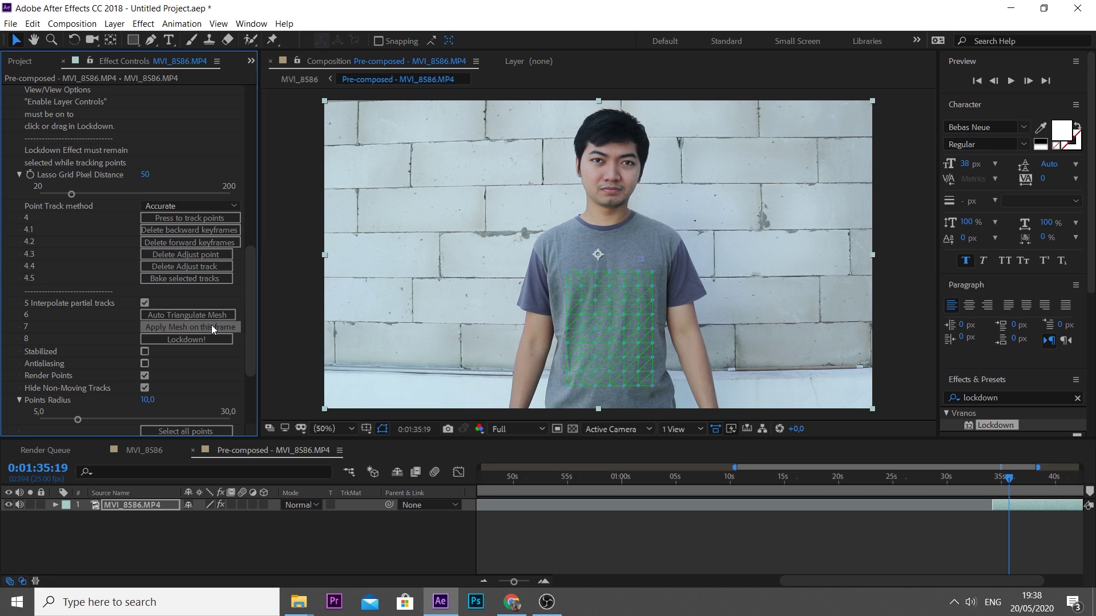
pyautogui.click(211, 326)
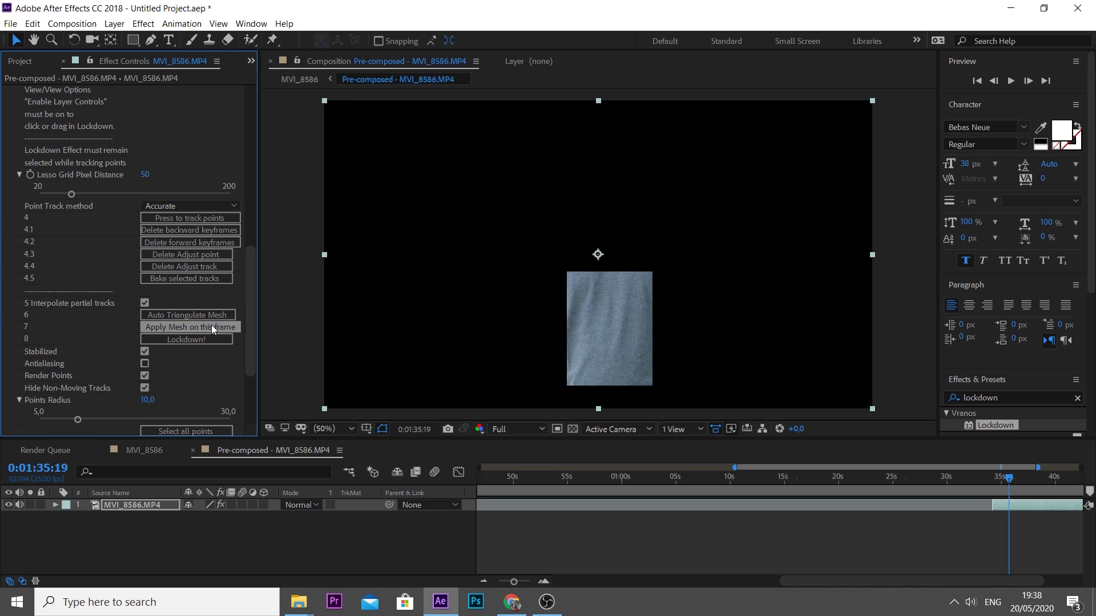
pyautogui.press('space')
pyautogui.moveTo(514, 581); pyautogui.dragTo(500, 581)
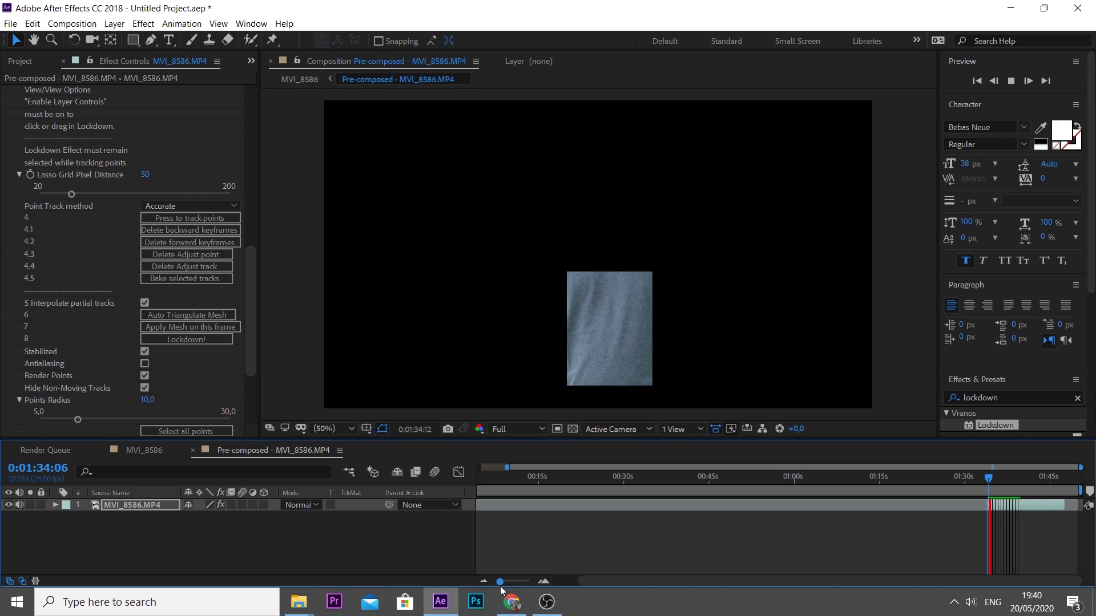
# Step: Lock down the clip into Stabilized - MVI_8586.MP4 and drag loogo adidas.png into that composition
pyautogui.scroll(-4, 186, 229)
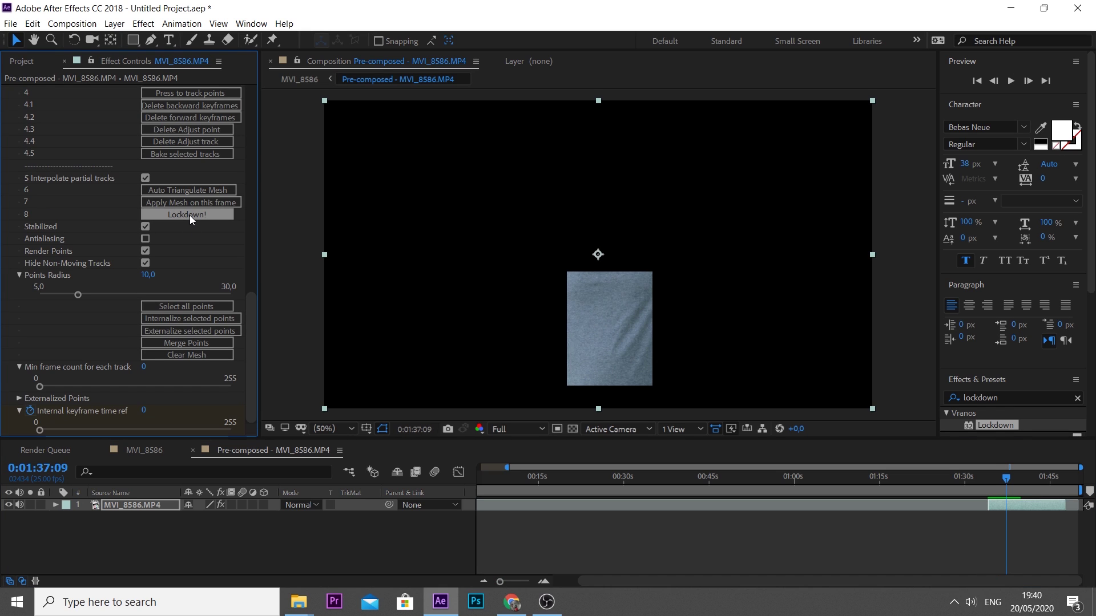
pyautogui.click(189, 214)
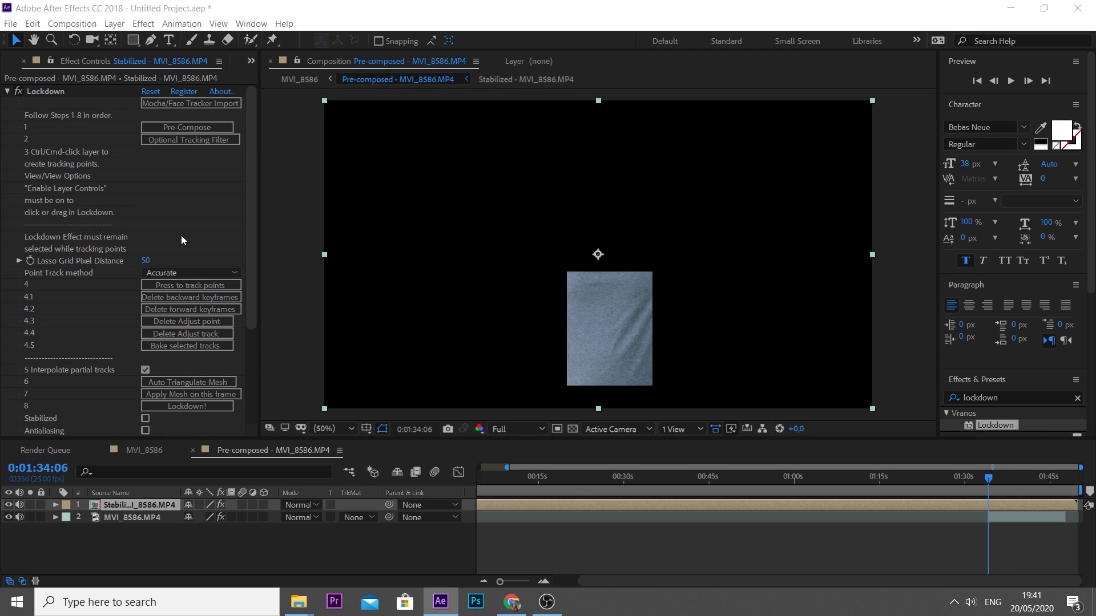
pyautogui.press('Return')
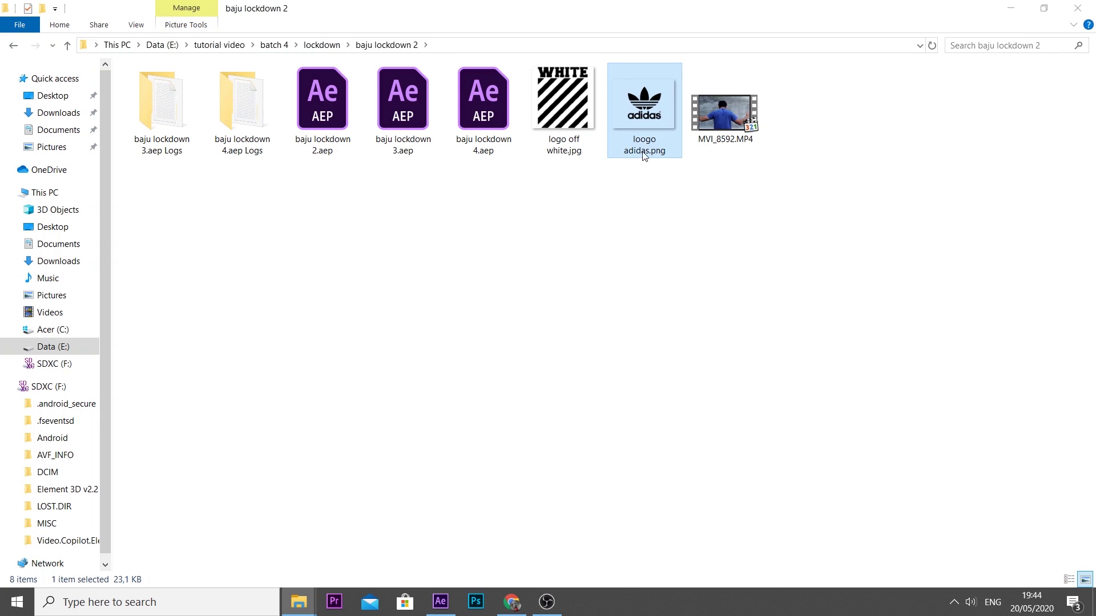
pyautogui.click(440, 602)
pyautogui.moveTo(443, 606); pyautogui.dragTo(245, 542)
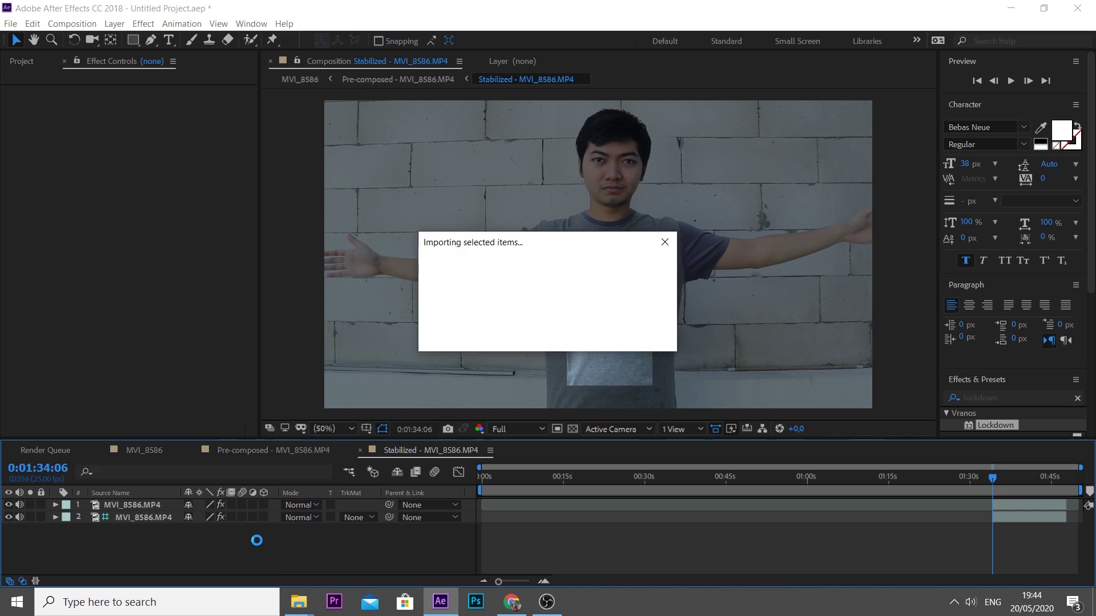
# Step: Trim the logo layer to start at 0:01:39:18 and scale it to 25%
pyautogui.hotkey('alt', '[')
pyautogui.click(1020, 478)
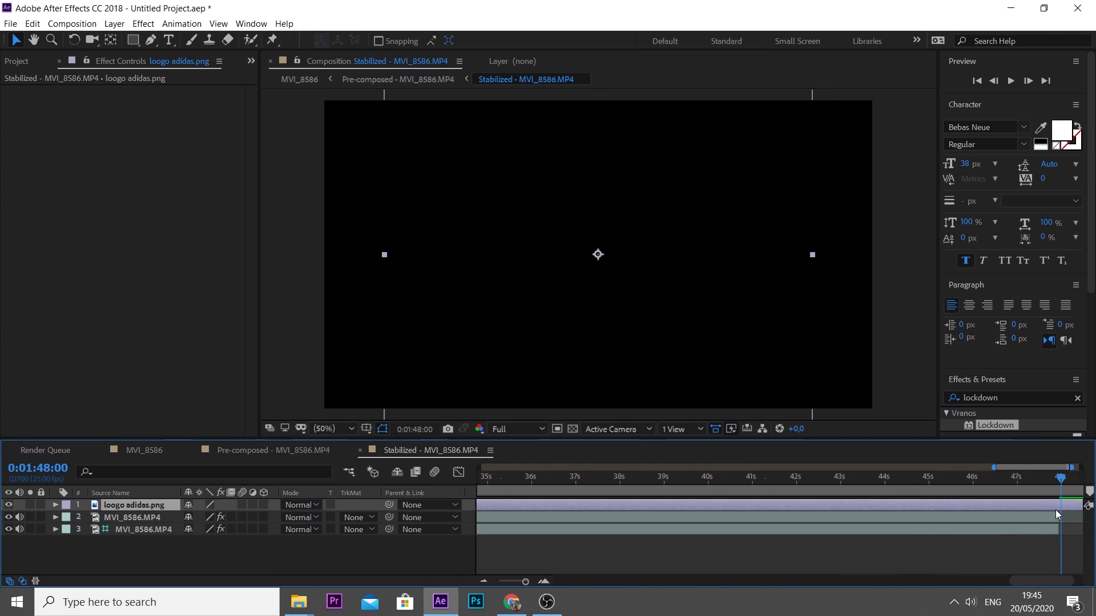
pyautogui.press('s')
pyautogui.moveTo(227, 521); pyautogui.dragTo(184, 520)
# Step: Try Overlay, Normal and Screen blend modes on the logo, ending on Overlay
pyautogui.click(300, 505)
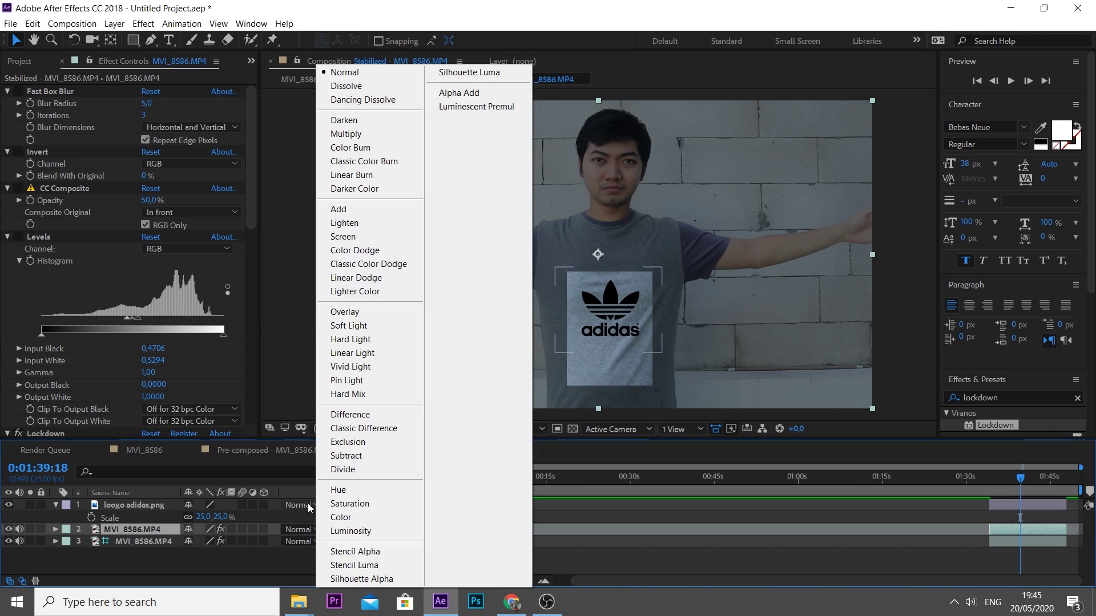
pyautogui.click(378, 313)
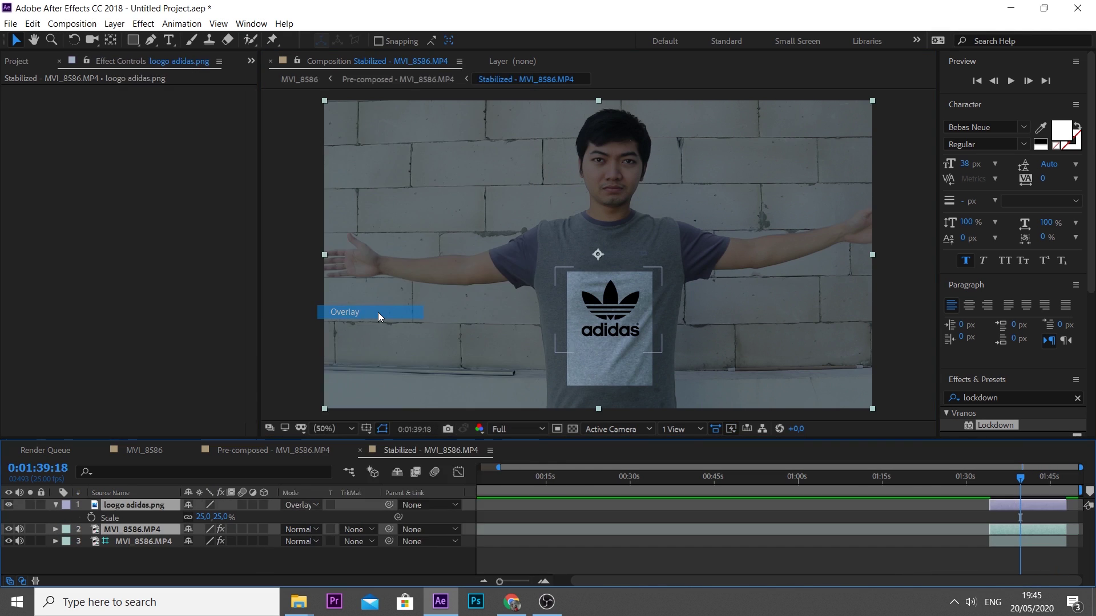
pyautogui.click(301, 505)
pyautogui.click(343, 72)
pyautogui.click(306, 507)
pyautogui.click(342, 310)
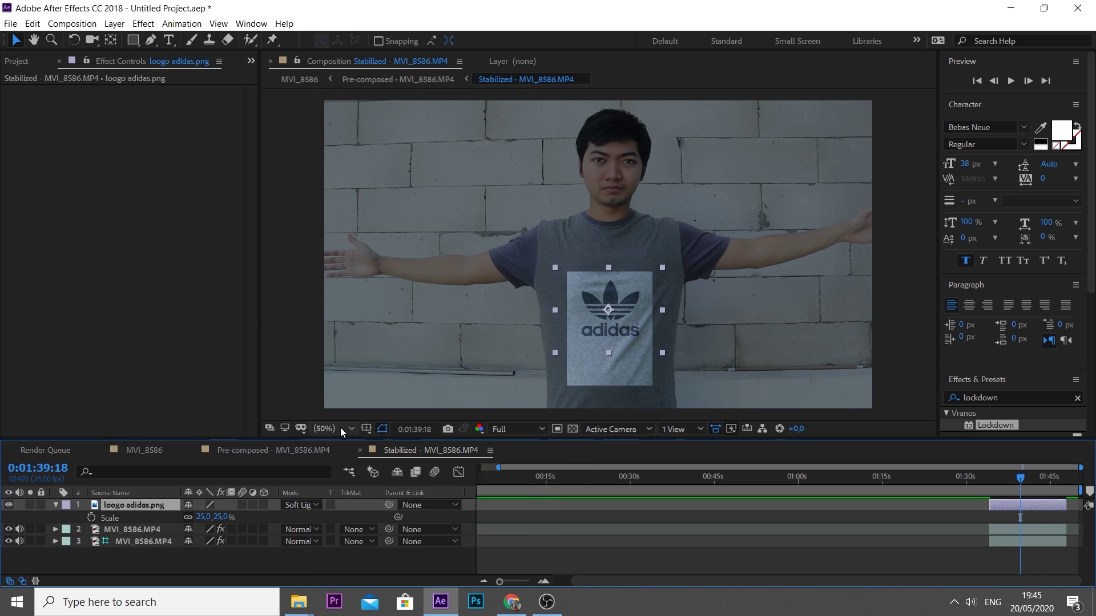
pyautogui.click(301, 505)
pyautogui.click(331, 240)
pyautogui.click(301, 505)
pyautogui.click(343, 308)
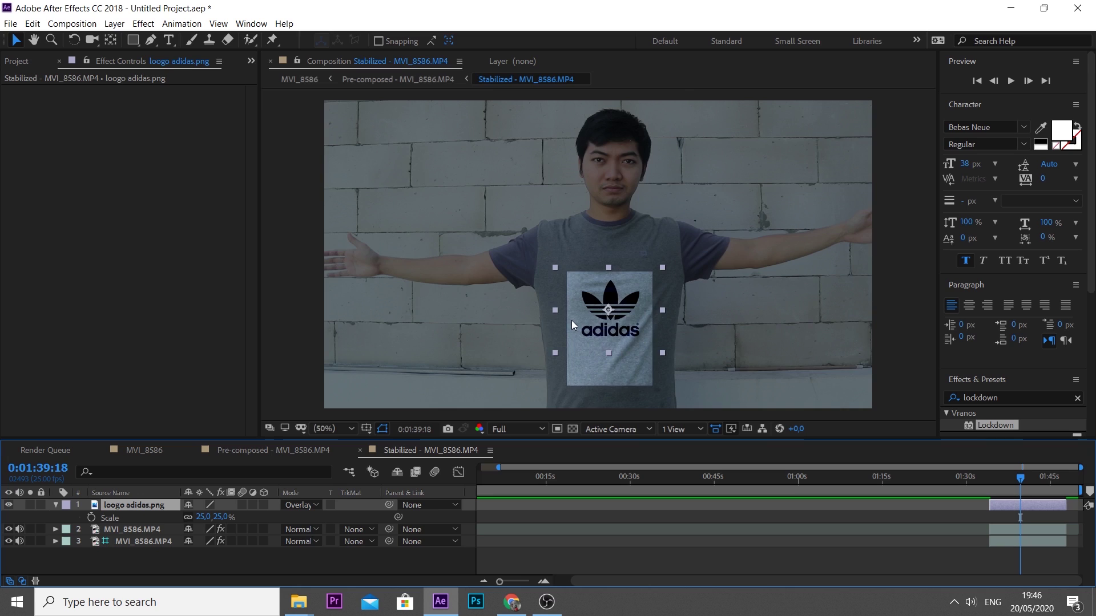
# Step: Compare Normal and Soft Light up close, leaving the logo on Soft Light
pyautogui.scroll(6, 570, 320)
pyautogui.press('space')
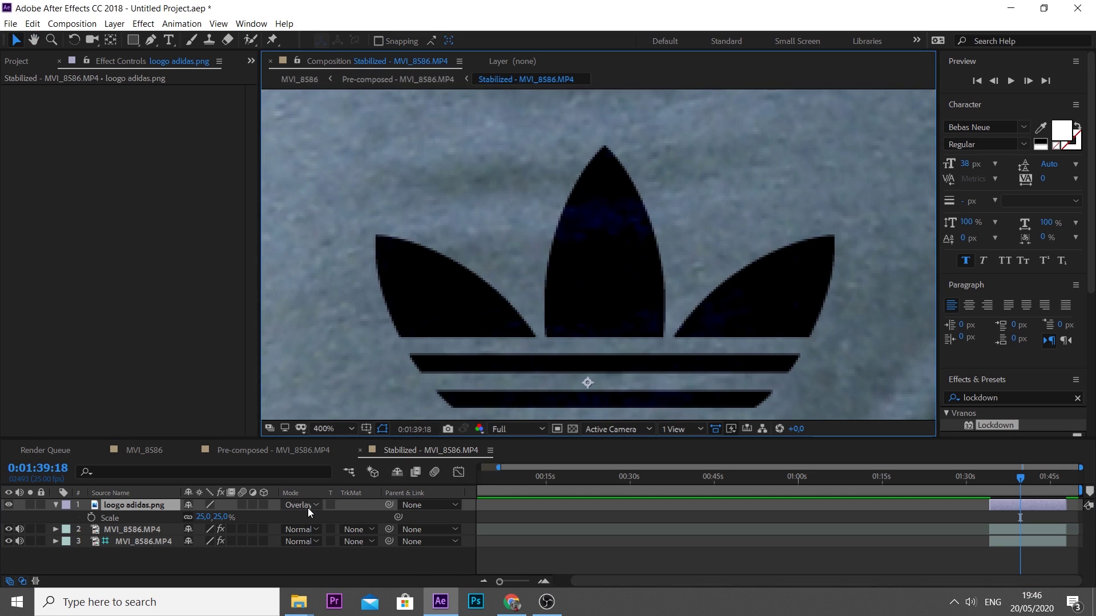
pyautogui.click(301, 505)
pyautogui.click(341, 70)
pyautogui.click(300, 505)
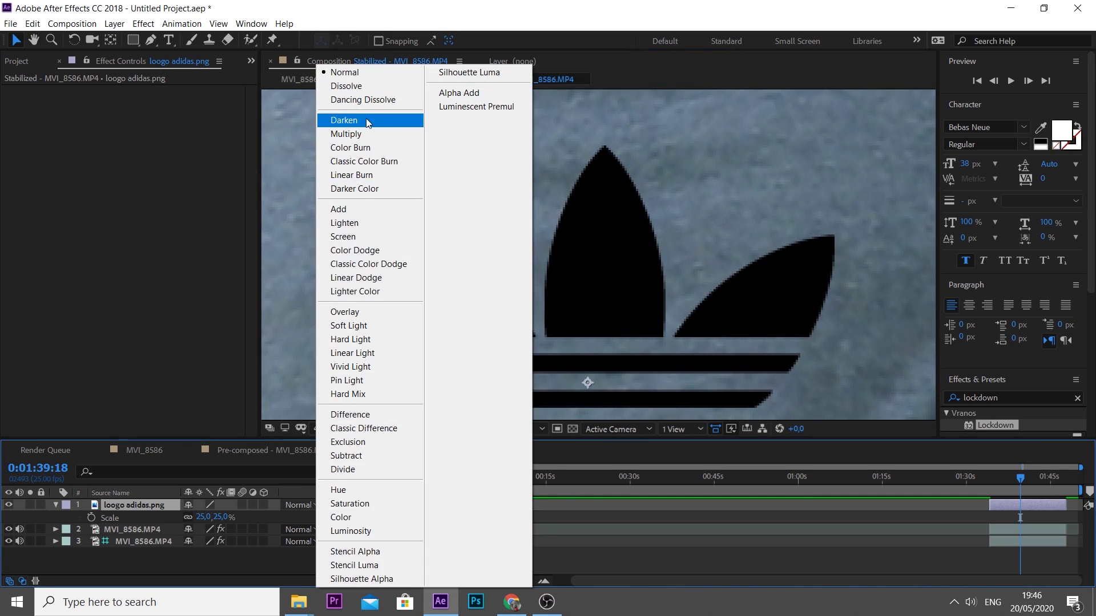
pyautogui.click(348, 326)
pyautogui.scroll(-6, 364, 329)
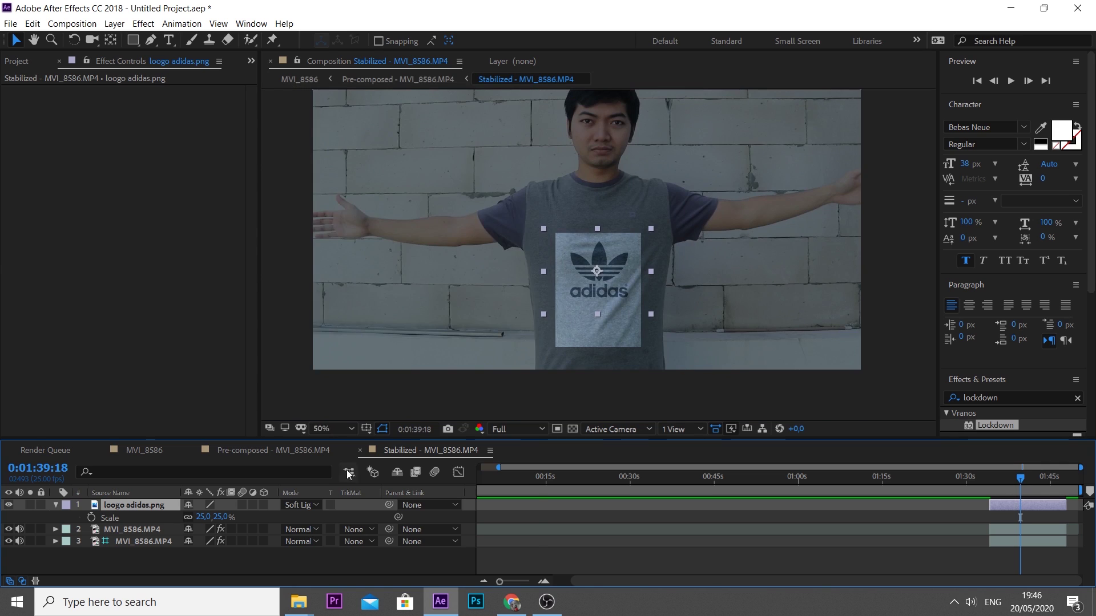
# Step: Set the logo back to Overlay blending and pan down to inspect the shirt print
pyautogui.click(301, 505)
pyautogui.click(357, 309)
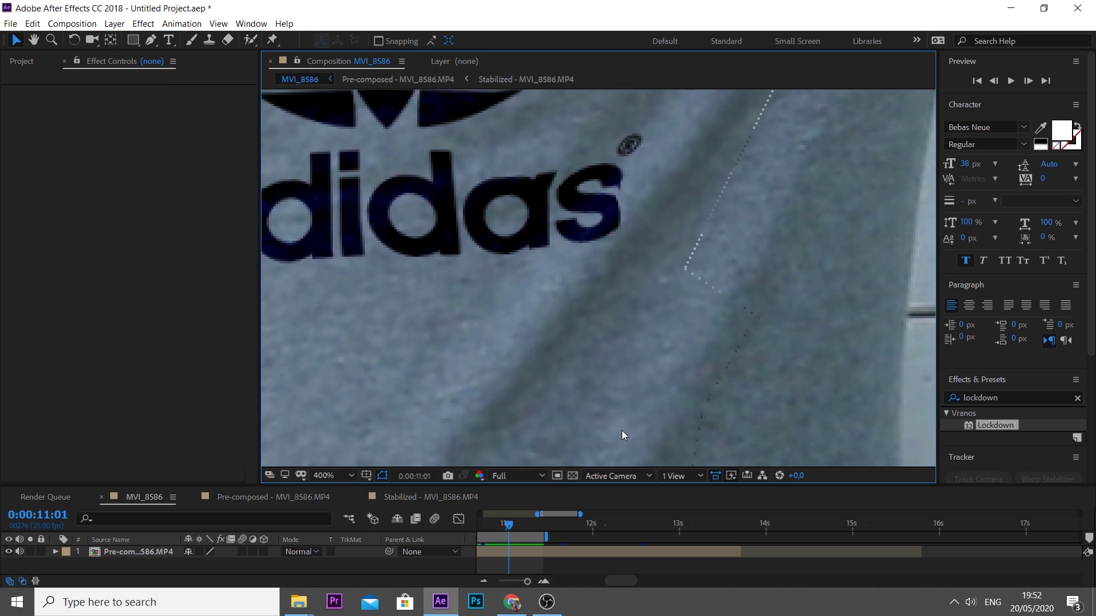
pyautogui.press('h')
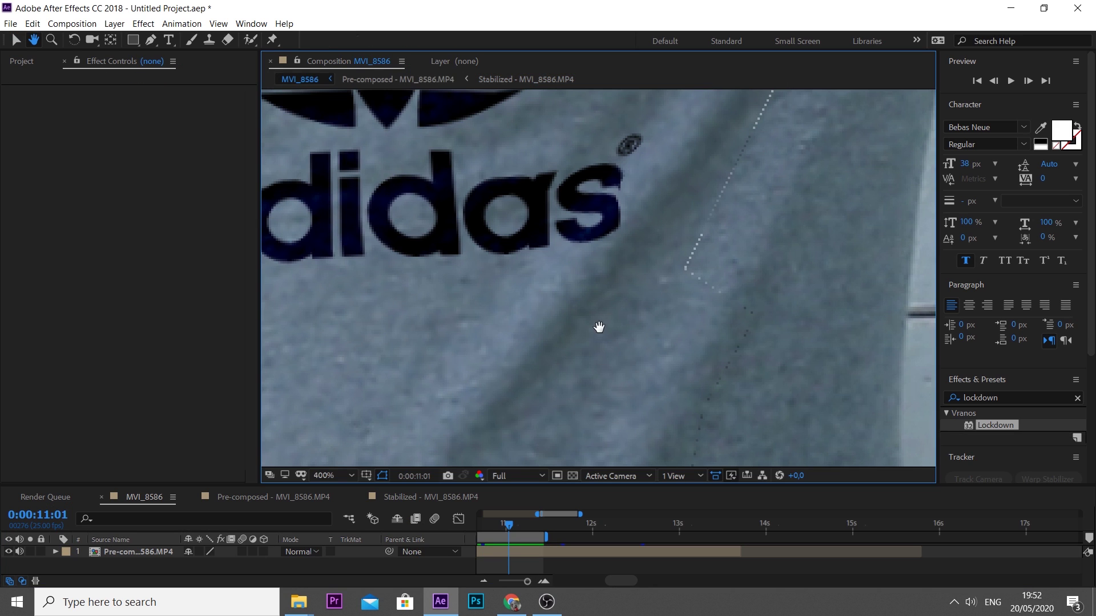
pyautogui.moveTo(599, 326); pyautogui.dragTo(646, 373)
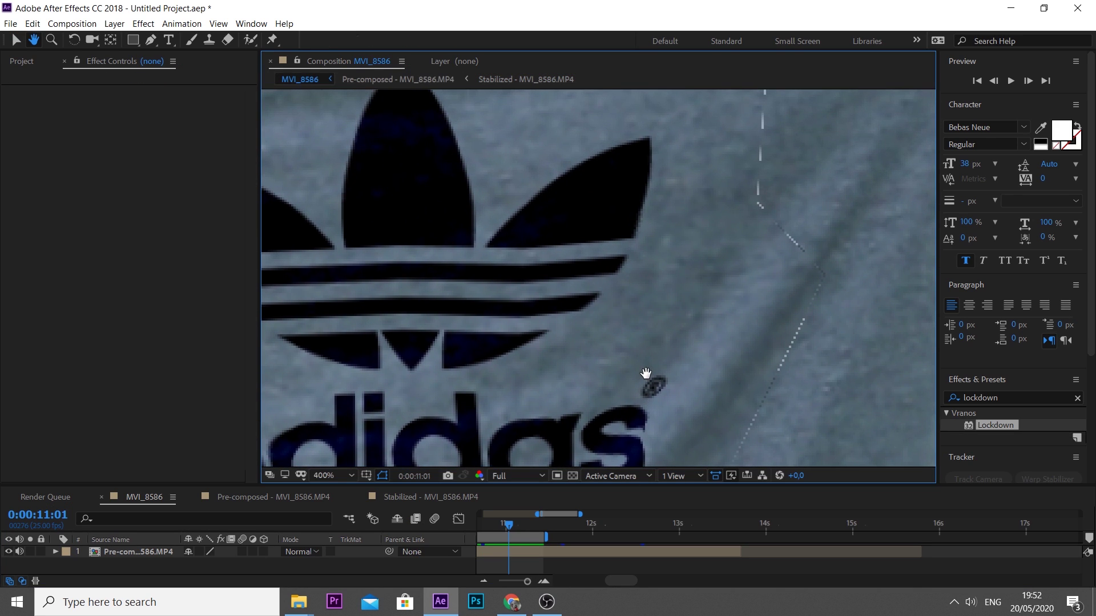
pyautogui.press('v')
# Step: Switch to the Pre-composed - MVI_8586.MP4 composition and fit it in the viewer
pyautogui.click(22, 61)
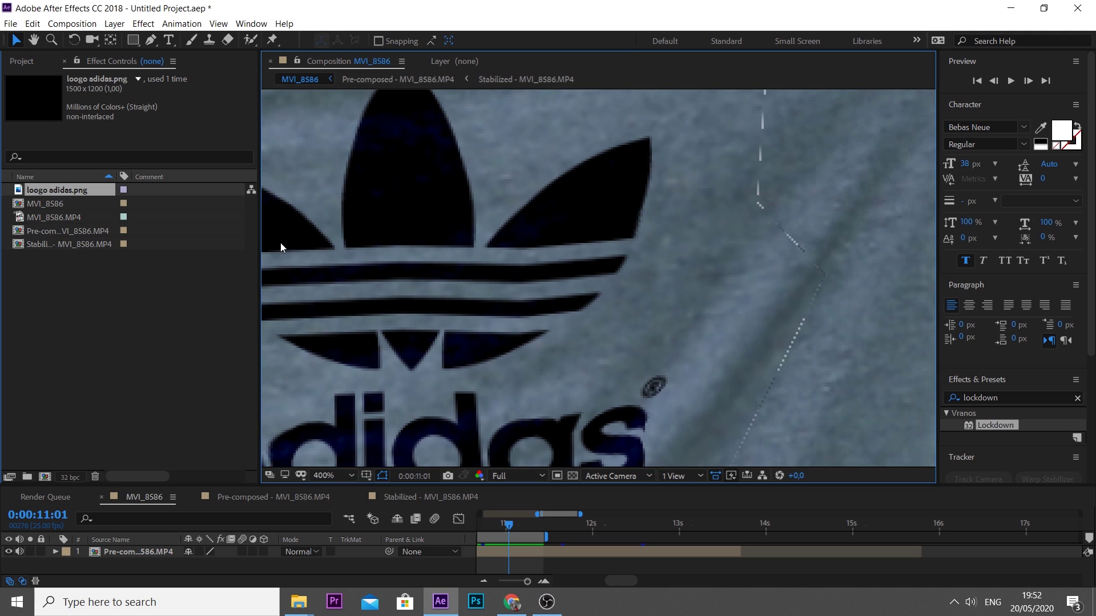
pyautogui.click(323, 477)
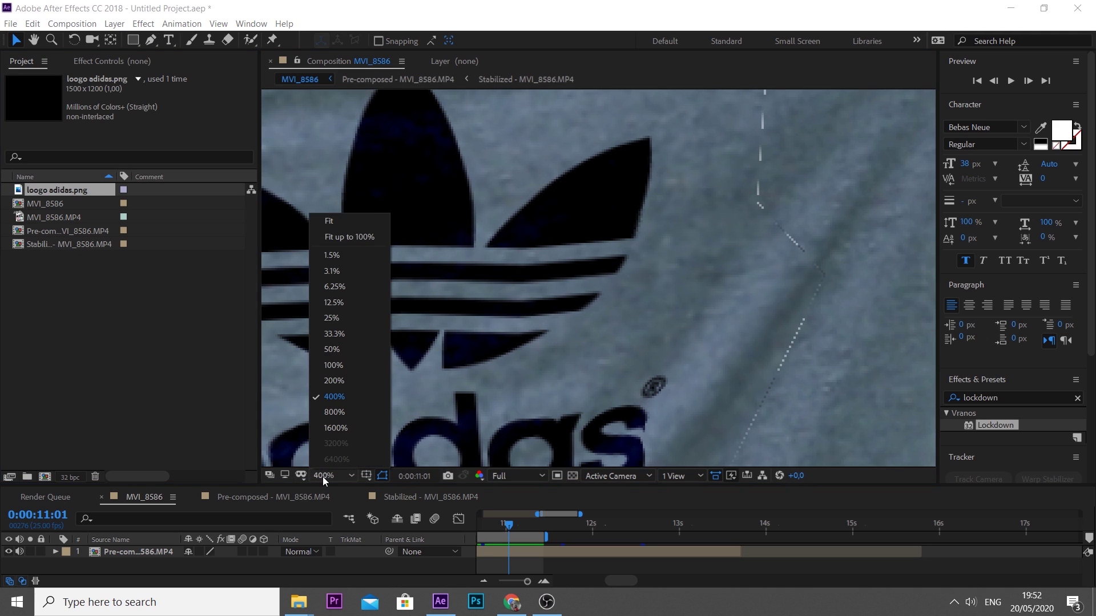
pyautogui.click(324, 228)
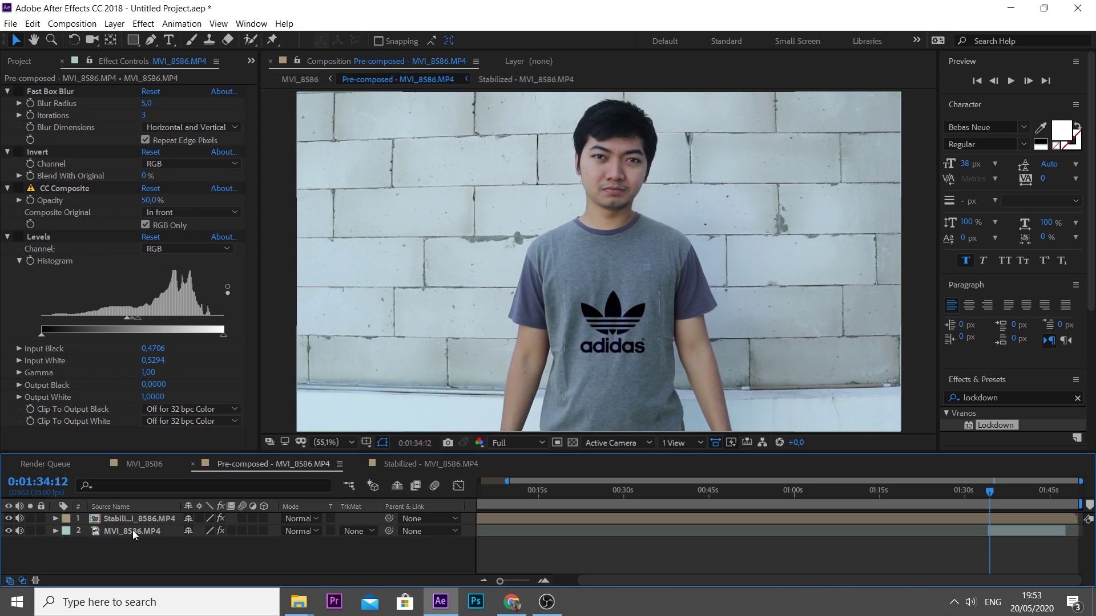
# Step: Duplicate the MVI_8586.MP4 layer, rename the copy 'cover' and move it to the top
pyautogui.click(132, 530)
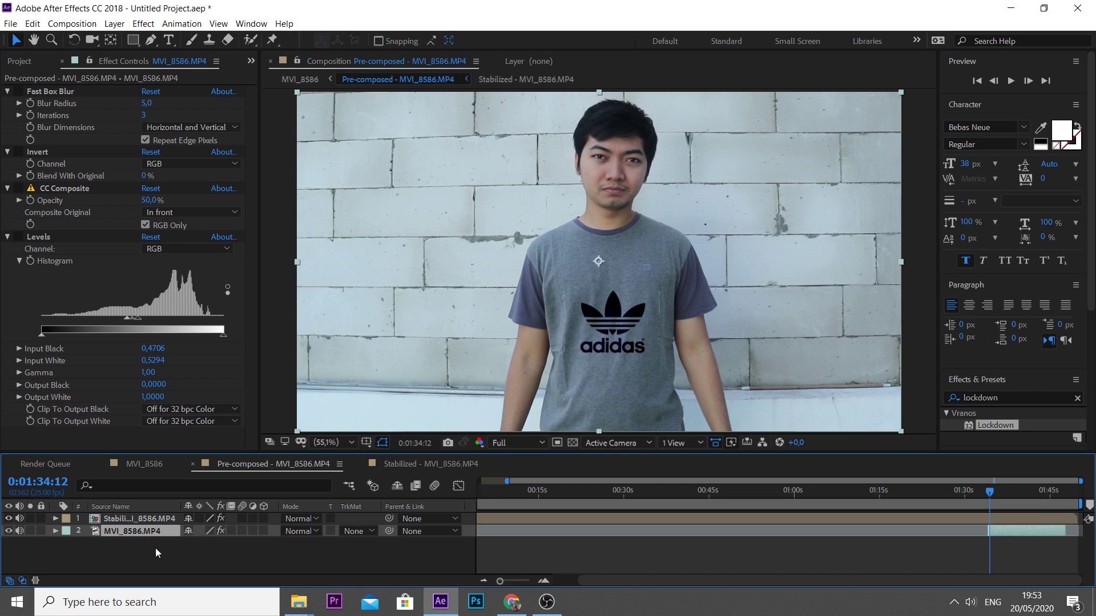
pyautogui.hotkey('ctrl', 'd')
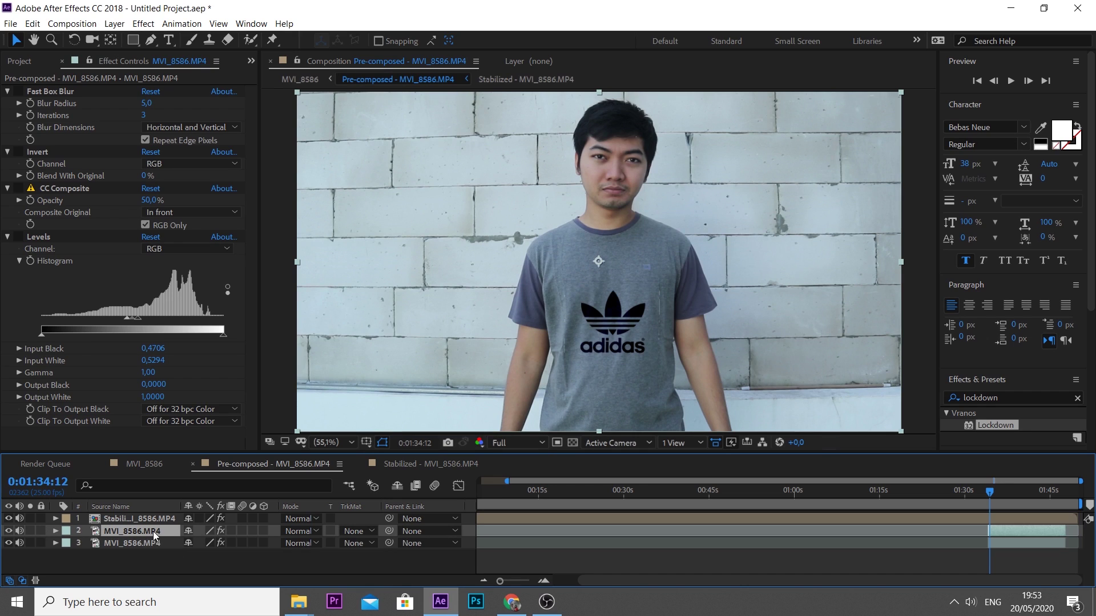
pyautogui.rightClick(153, 529)
pyautogui.click(194, 521)
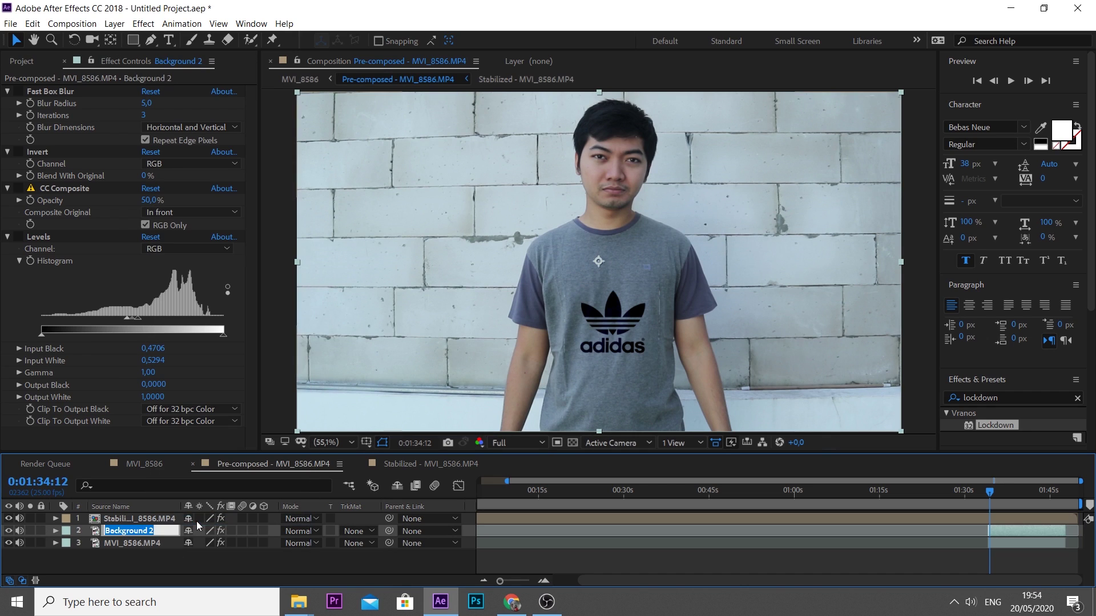
pyautogui.write('cover')
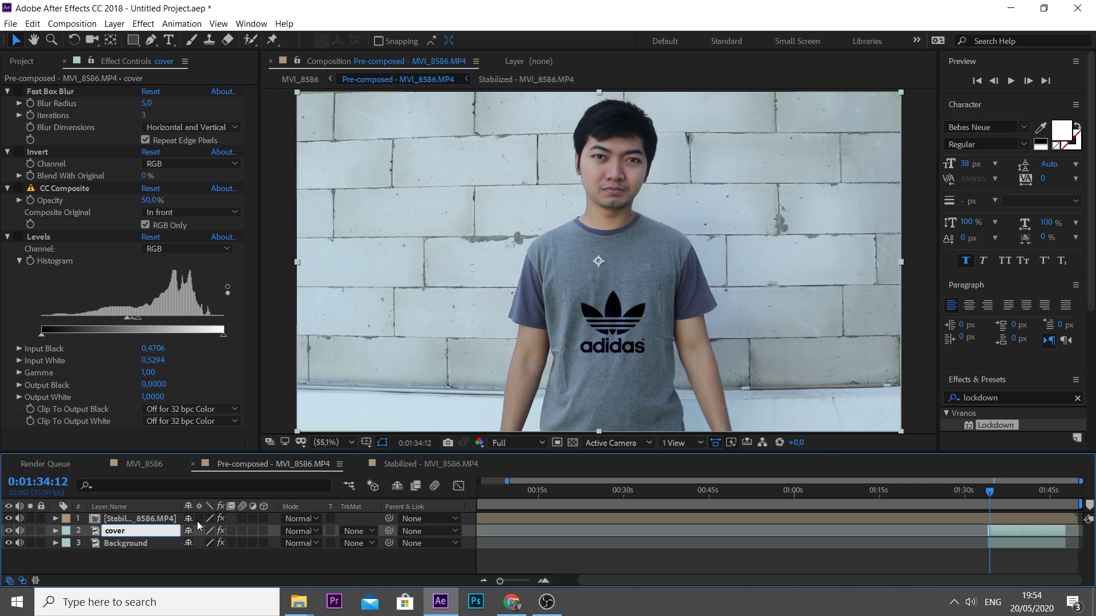
pyautogui.press('Return')
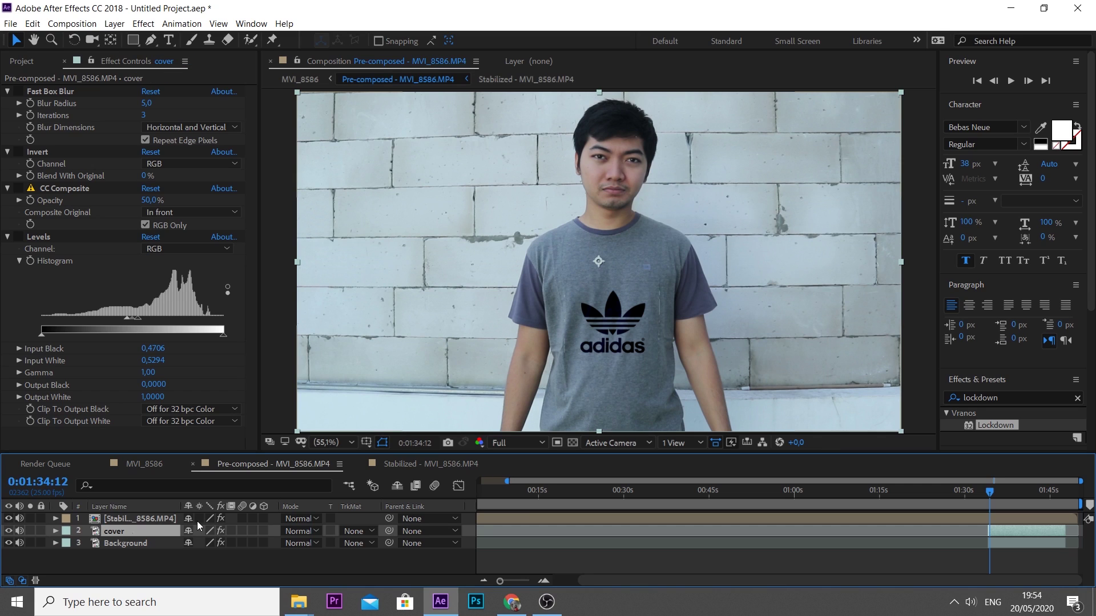
pyautogui.moveTo(141, 528); pyautogui.dragTo(146, 514)
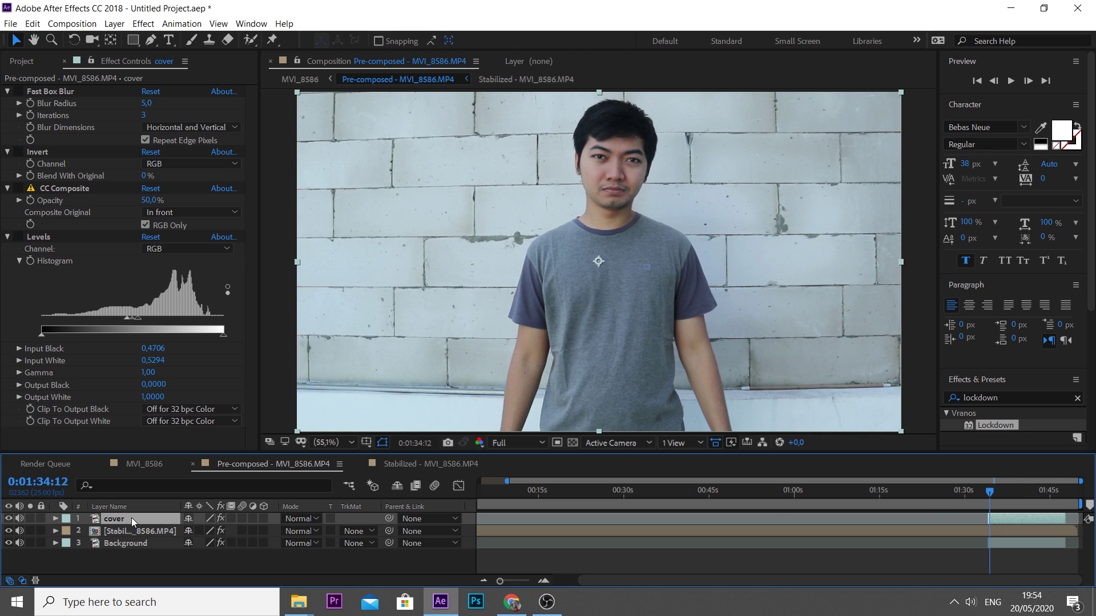
# Step: Set the cover layer's Opacity to 50%
pyautogui.press('t')
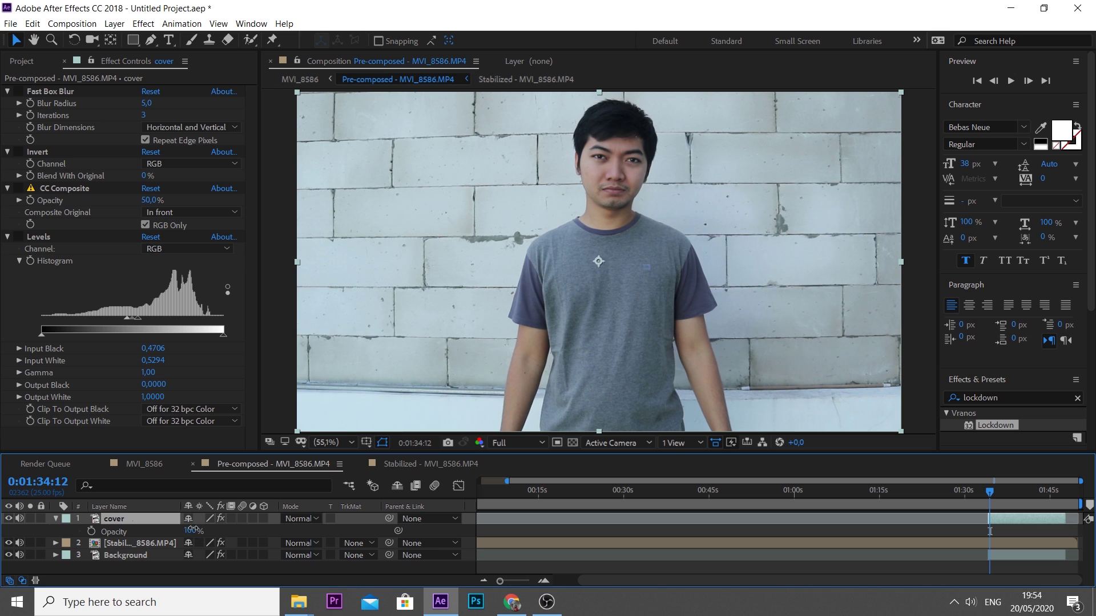
pyautogui.click(193, 531)
pyautogui.write('50')
pyautogui.press('Return')
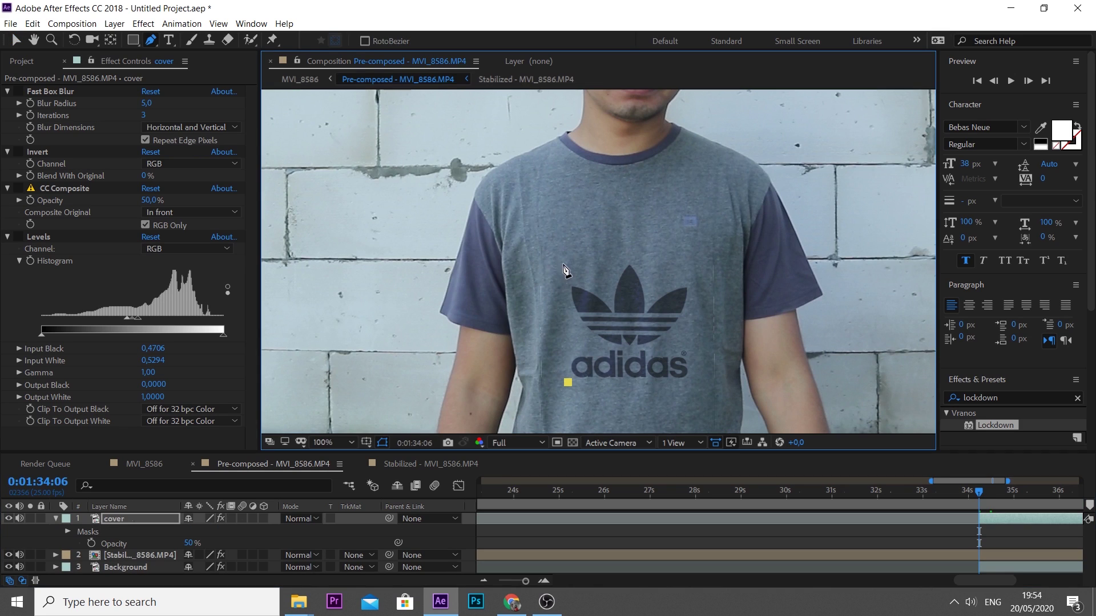
# Step: Draw a closed four-point mask around the adidas print and set it to Inverted
pyautogui.click(563, 259)
pyautogui.click(705, 260)
pyautogui.click(706, 388)
pyautogui.click(567, 382)
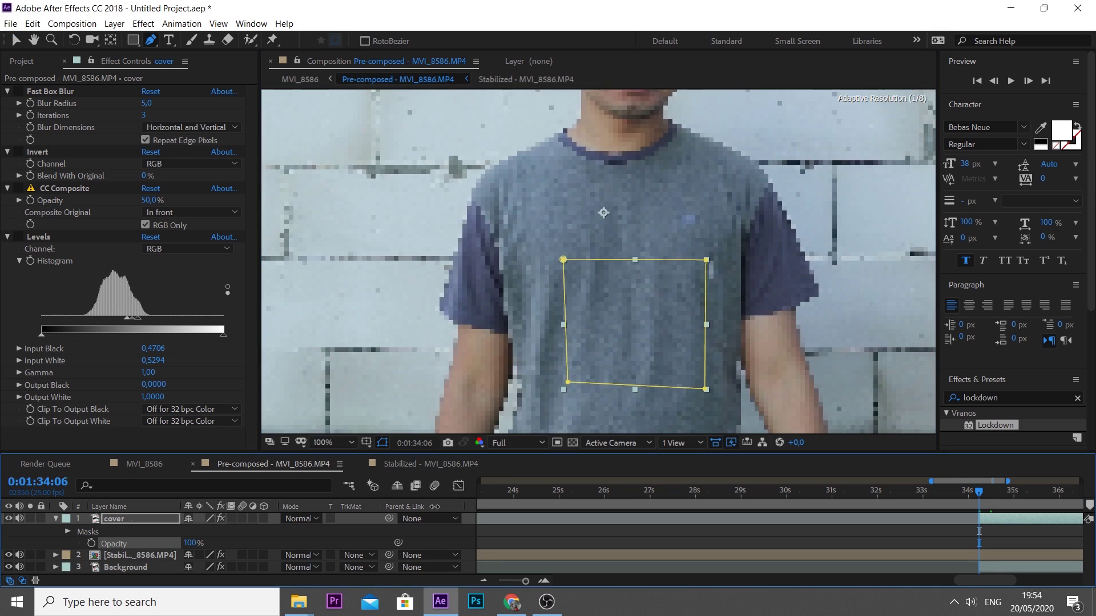
pyautogui.click(68, 531)
pyautogui.click(237, 543)
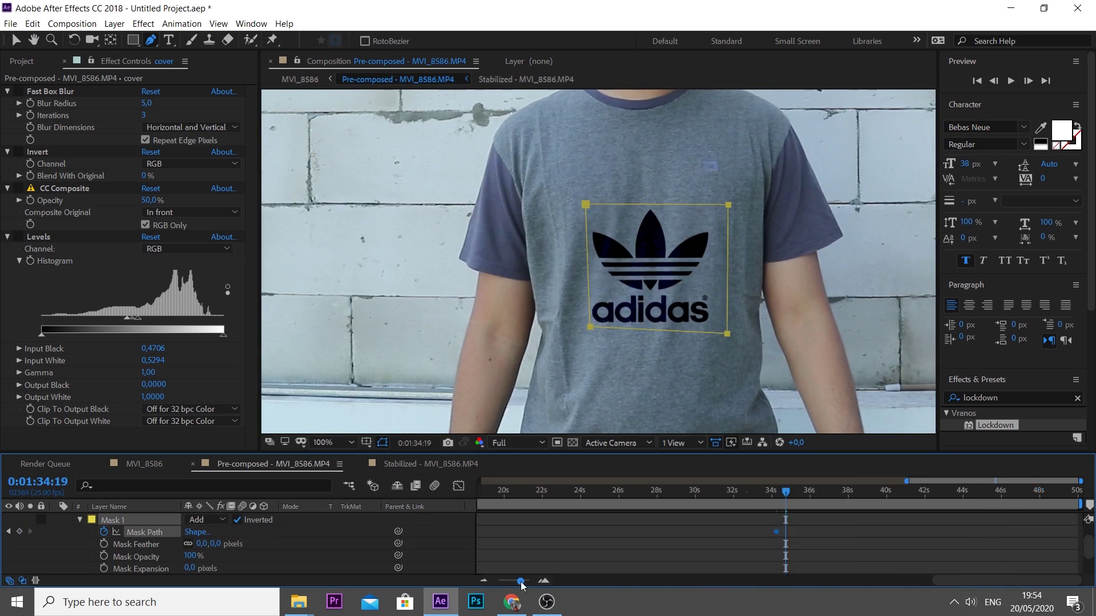
# Step: Fit the mask corners to the print, then realign them at a later frame
pyautogui.moveTo(581, 329); pyautogui.dragTo(577, 336)
pyautogui.press('v')
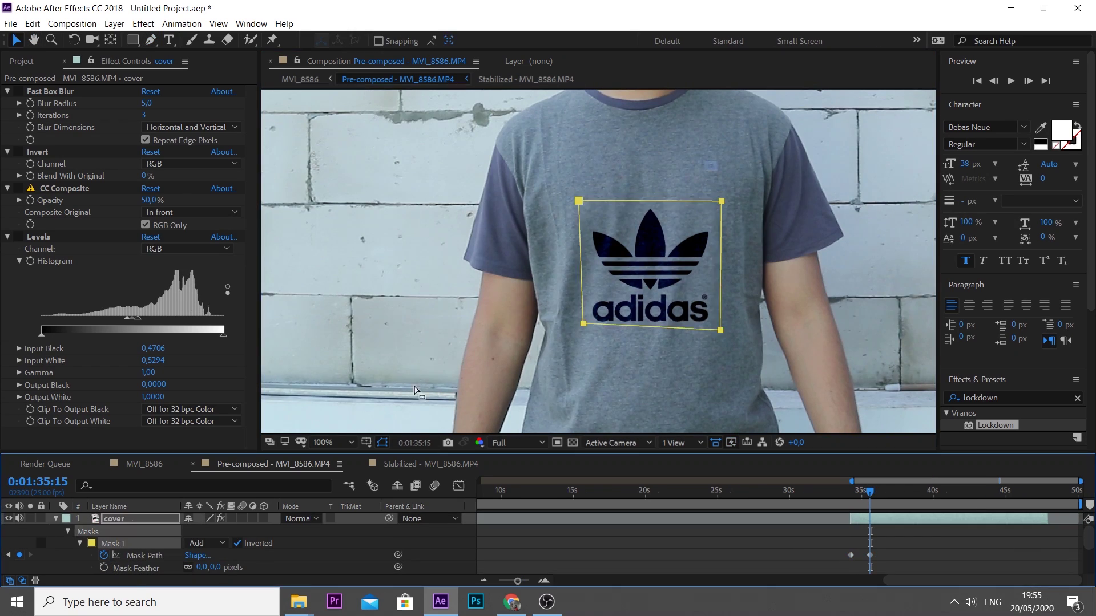
pyautogui.moveTo(888, 492); pyautogui.dragTo(954, 492)
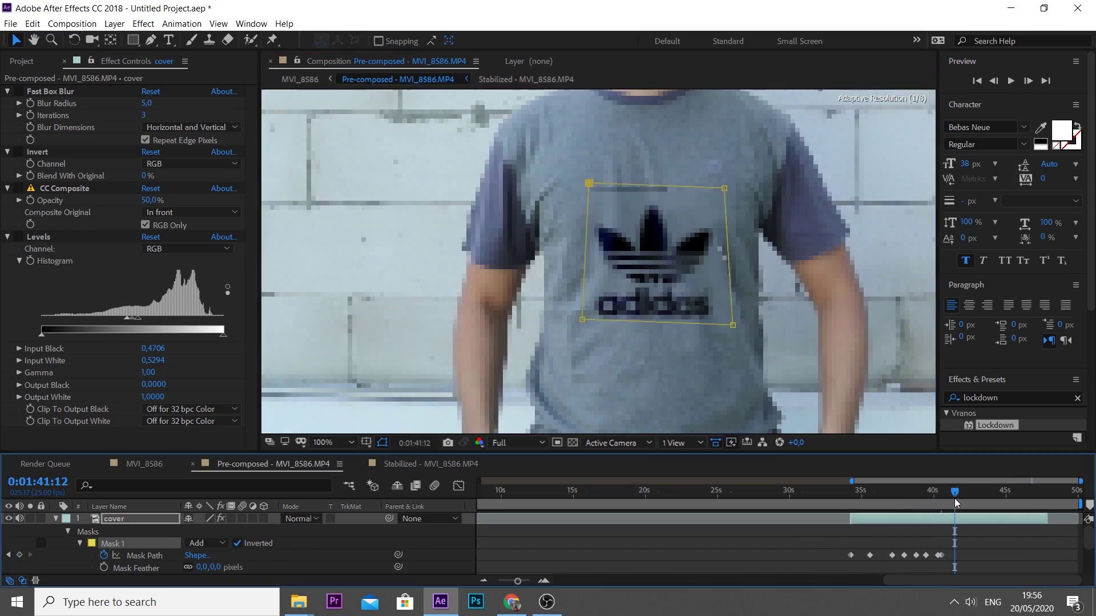
pyautogui.moveTo(727, 313); pyautogui.dragTo(731, 350)
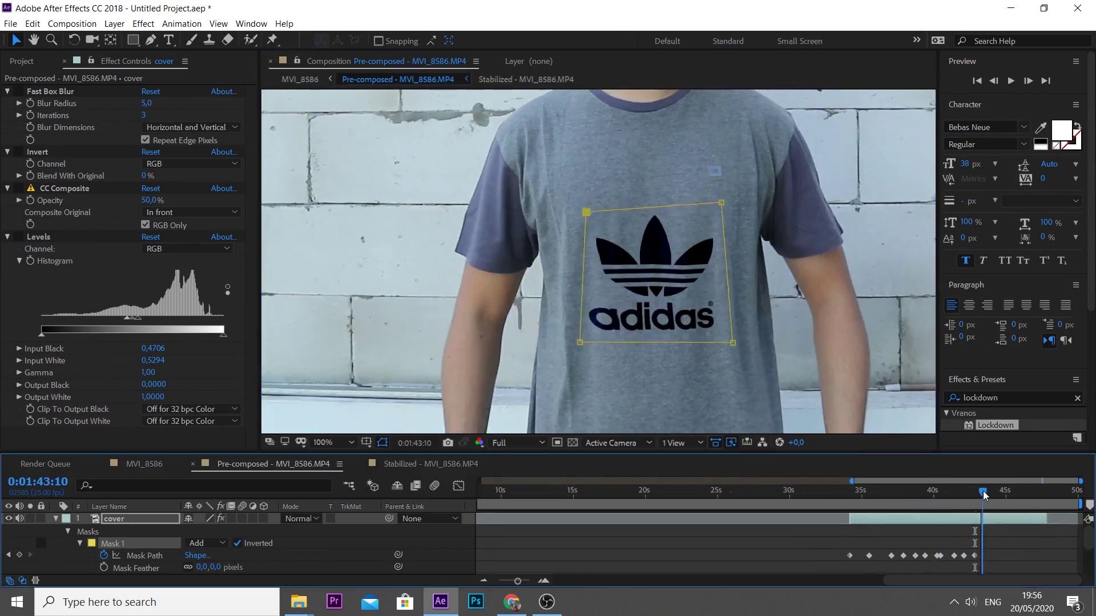
pyautogui.moveTo(722, 197); pyautogui.dragTo(721, 203)
# Step: Keep adjusting the mask corners frame by frame to follow the print through 0:01:45:23
pyautogui.moveTo(994, 492); pyautogui.dragTo(1004, 492)
pyautogui.moveTo(572, 203); pyautogui.dragTo(570, 166)
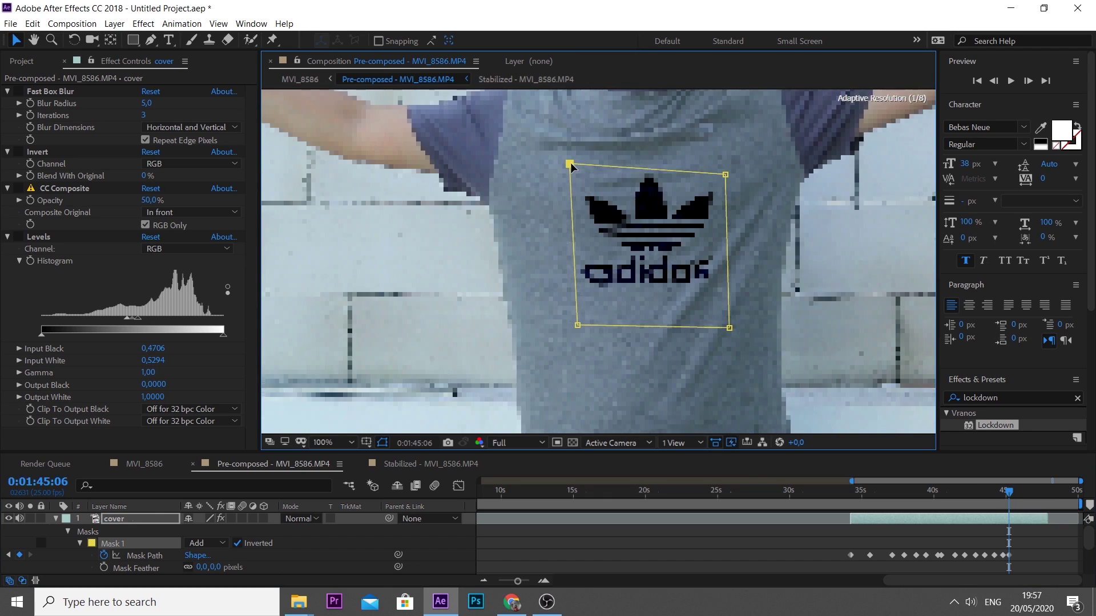
pyautogui.moveTo(1007, 492); pyautogui.dragTo(1018, 494)
pyautogui.press('=')
pyautogui.moveTo(577, 325); pyautogui.dragTo(580, 293)
pyautogui.moveTo(729, 328); pyautogui.dragTo(729, 291)
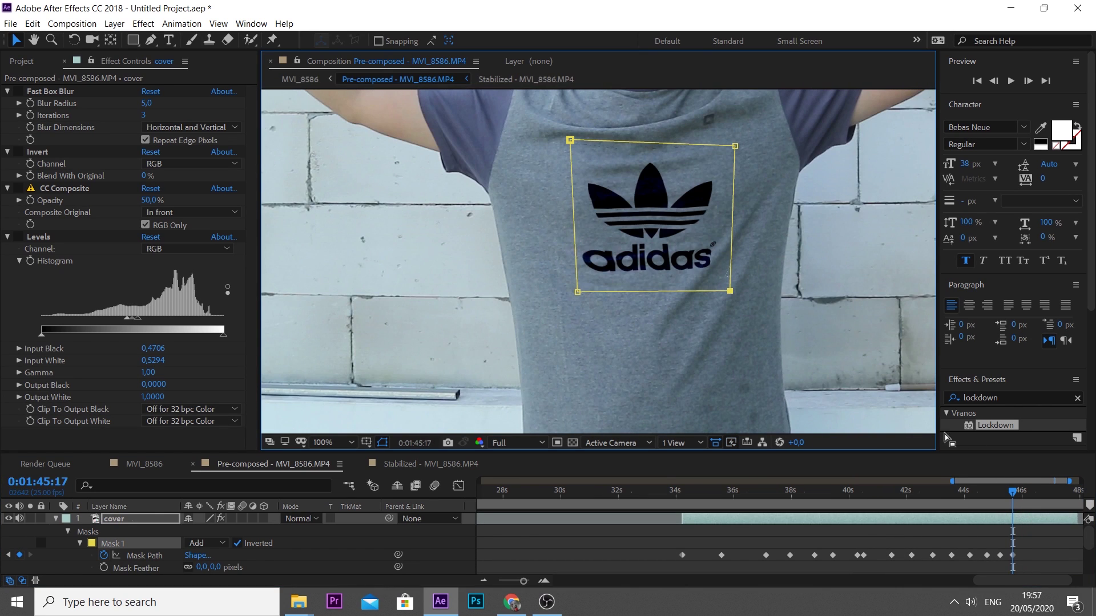
pyautogui.moveTo(1015, 494); pyautogui.dragTo(1023, 494)
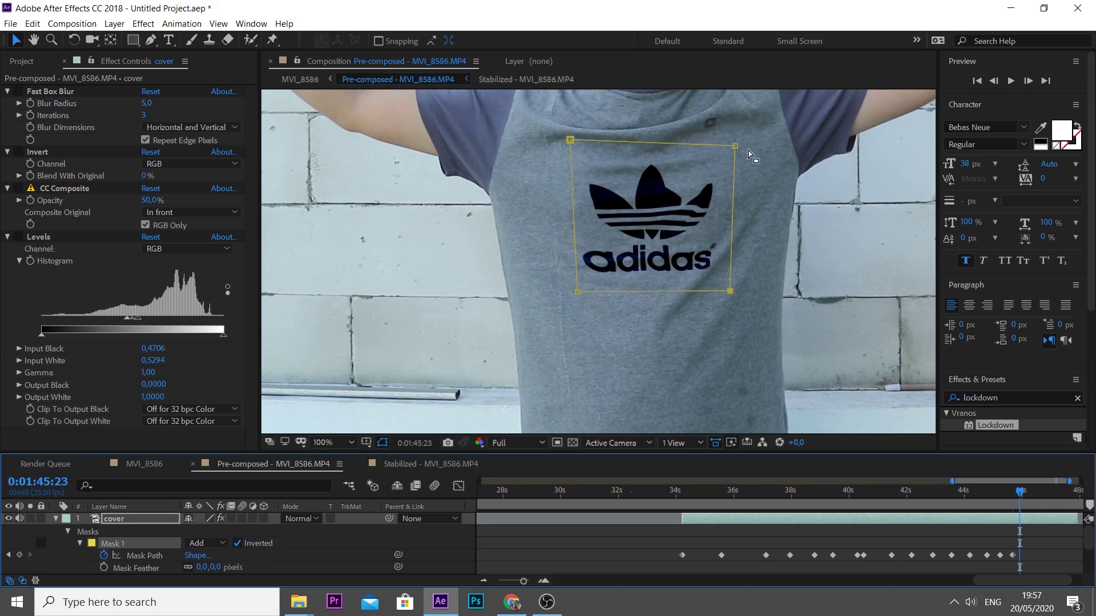